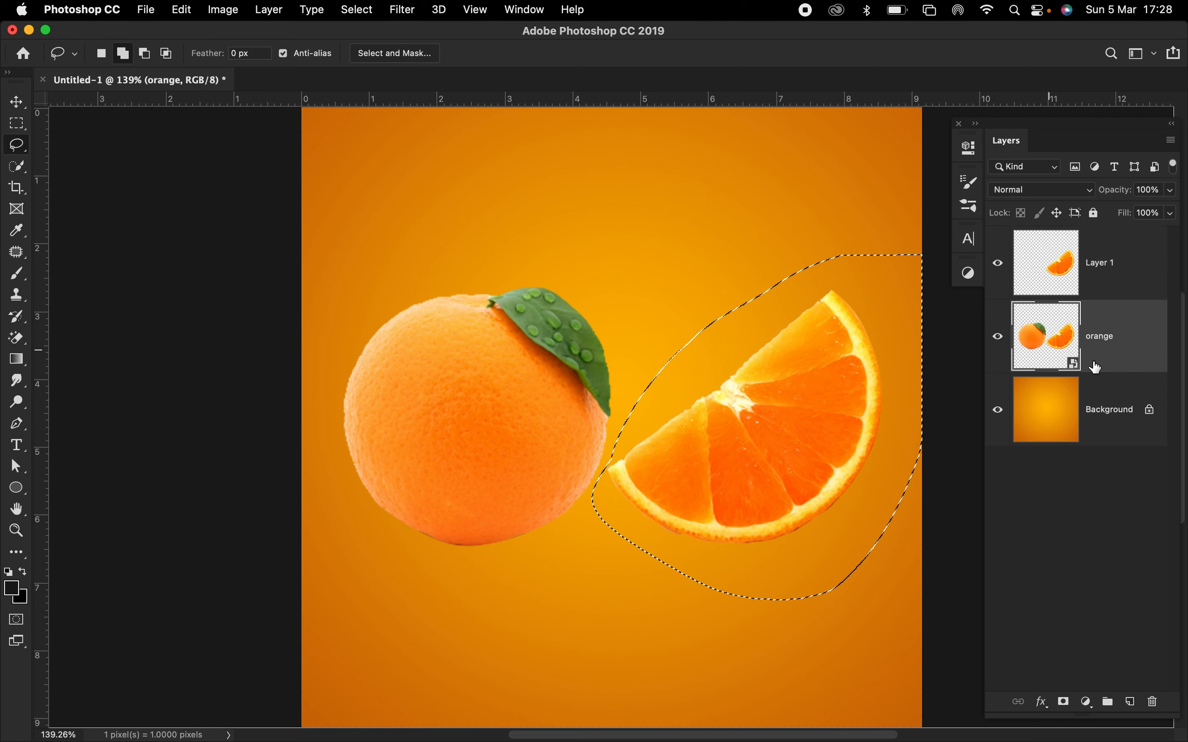
Rasterize the orange smart object layer, delete the selected slice from it, and clear the selection.
key("BackSpace")
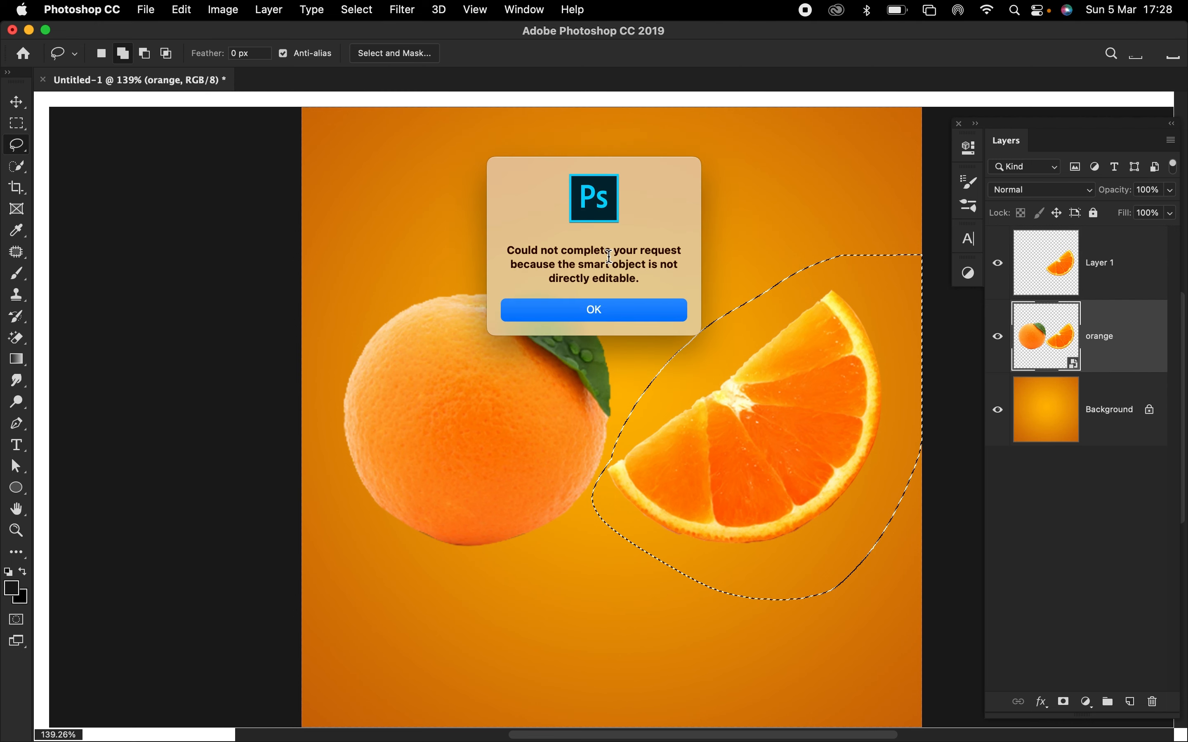
left_click(632, 320)
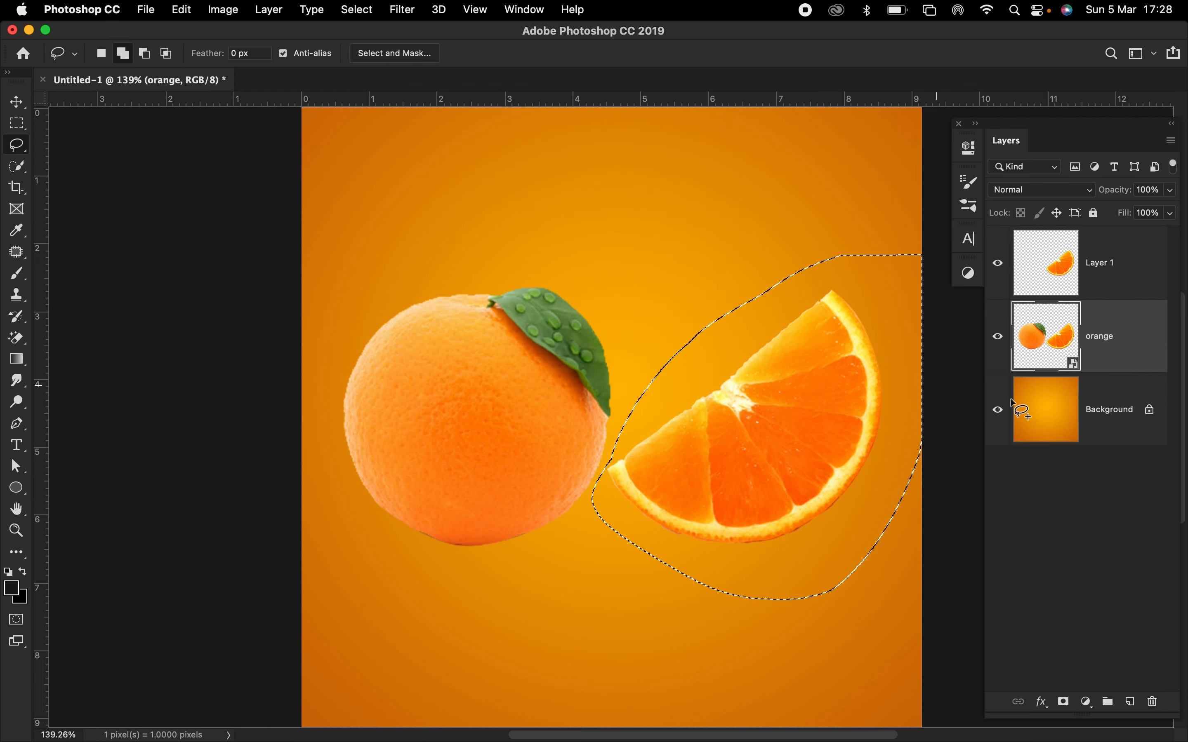
right_click(1048, 322)
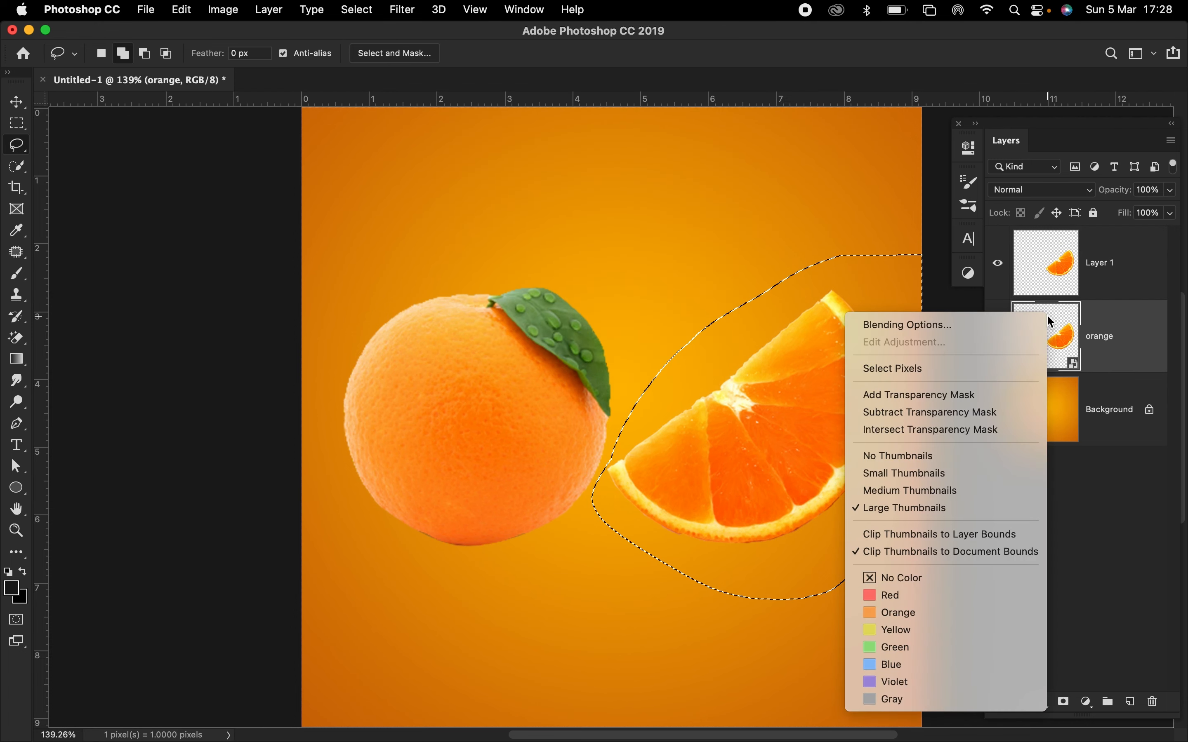
right_click(1138, 354)
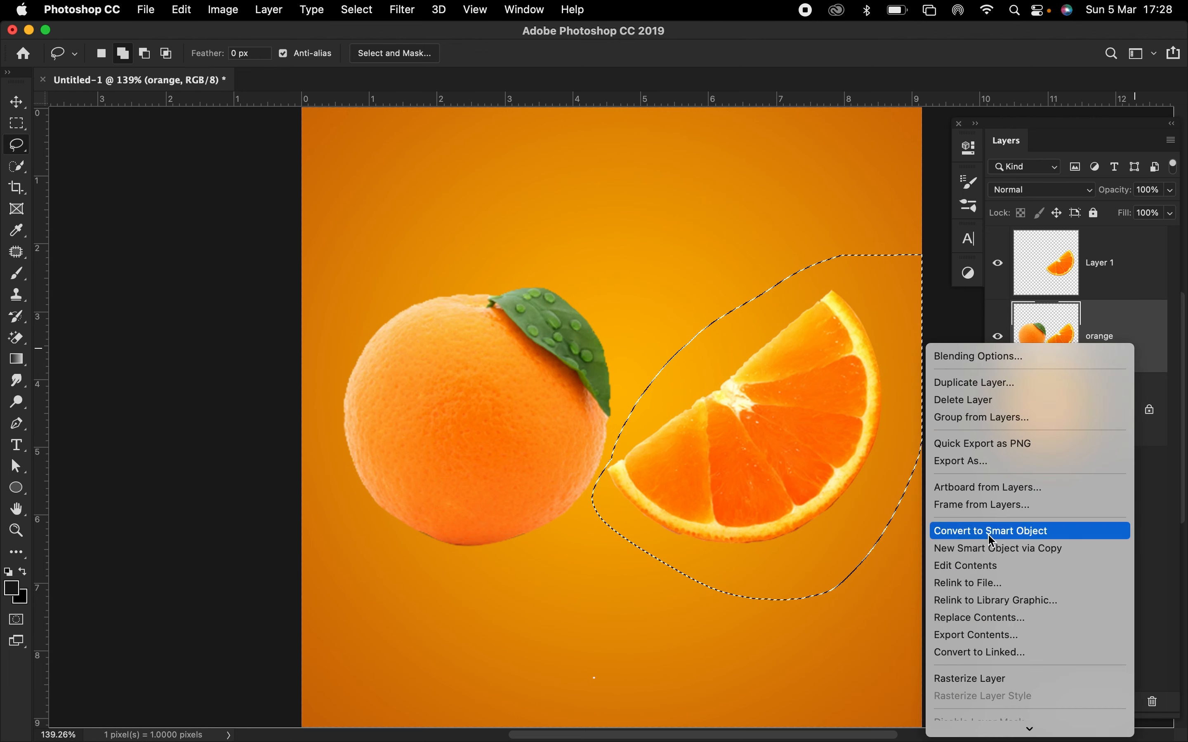
left_click(989, 679)
key("Delete")
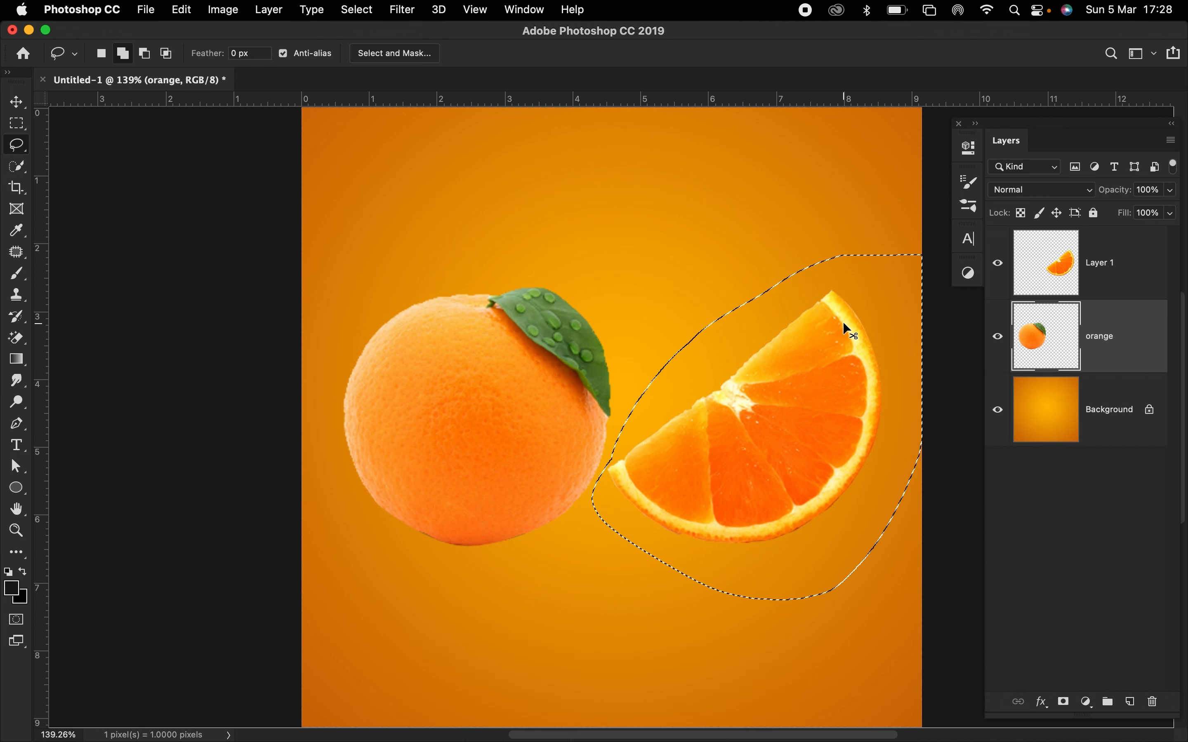
key("super+d")
Move the whole orange to the right side of the canvas and the Layer 1 slice left to partly overlap it.
key("v")
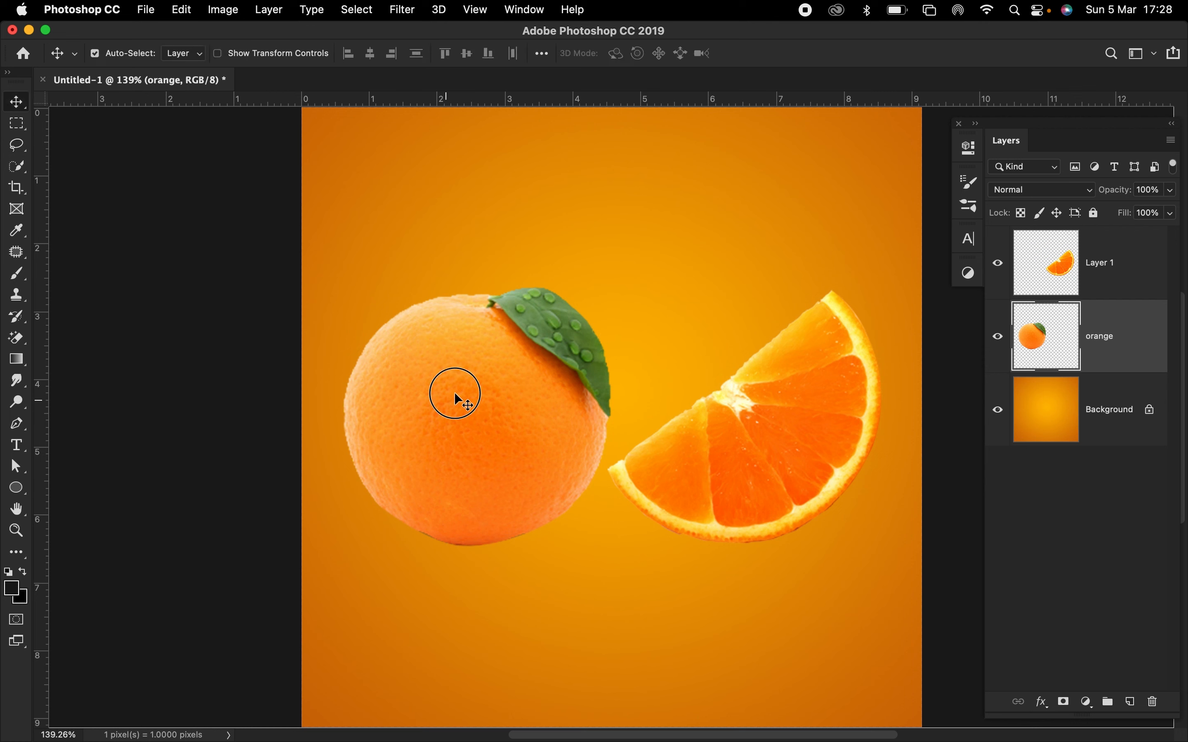
left_click_drag(456, 398, 719, 396)
left_click(1050, 263)
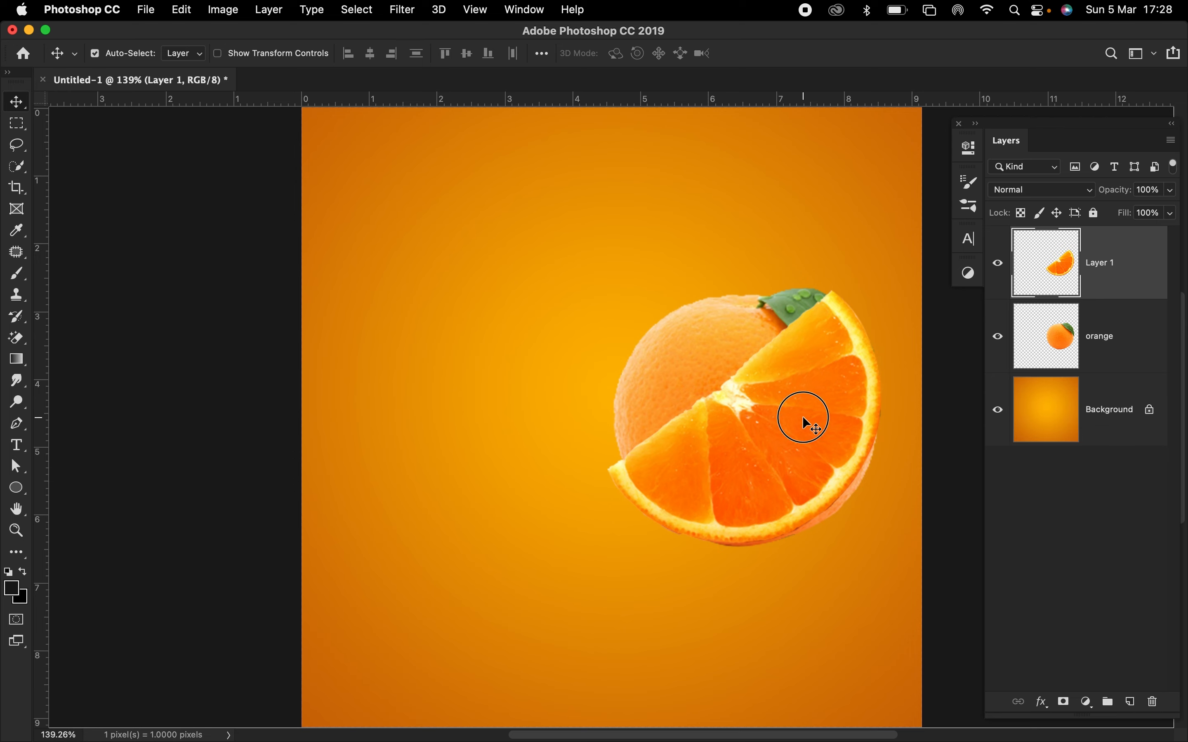
left_click_drag(807, 423, 606, 420)
Rotate the orange slice about 44° clockwise so its cut edge lies nearly level, and shift it slightly down and right.
key("super+t")
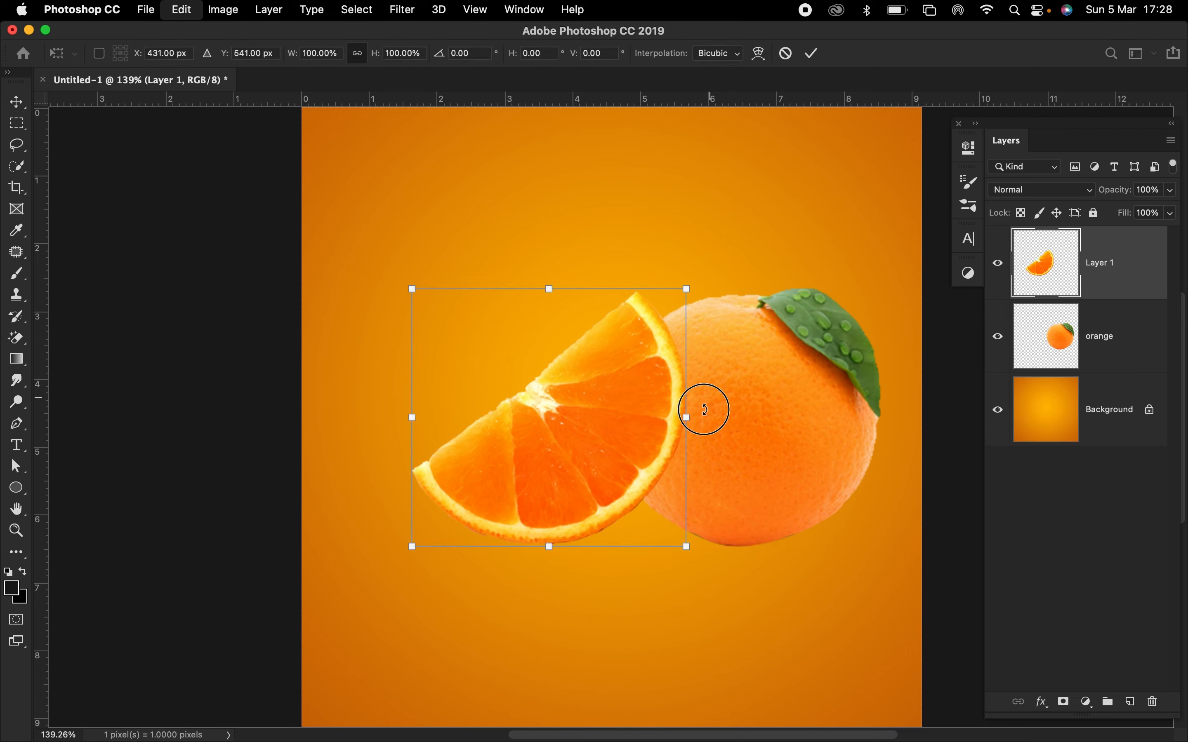
left_click_drag(704, 409, 644, 514)
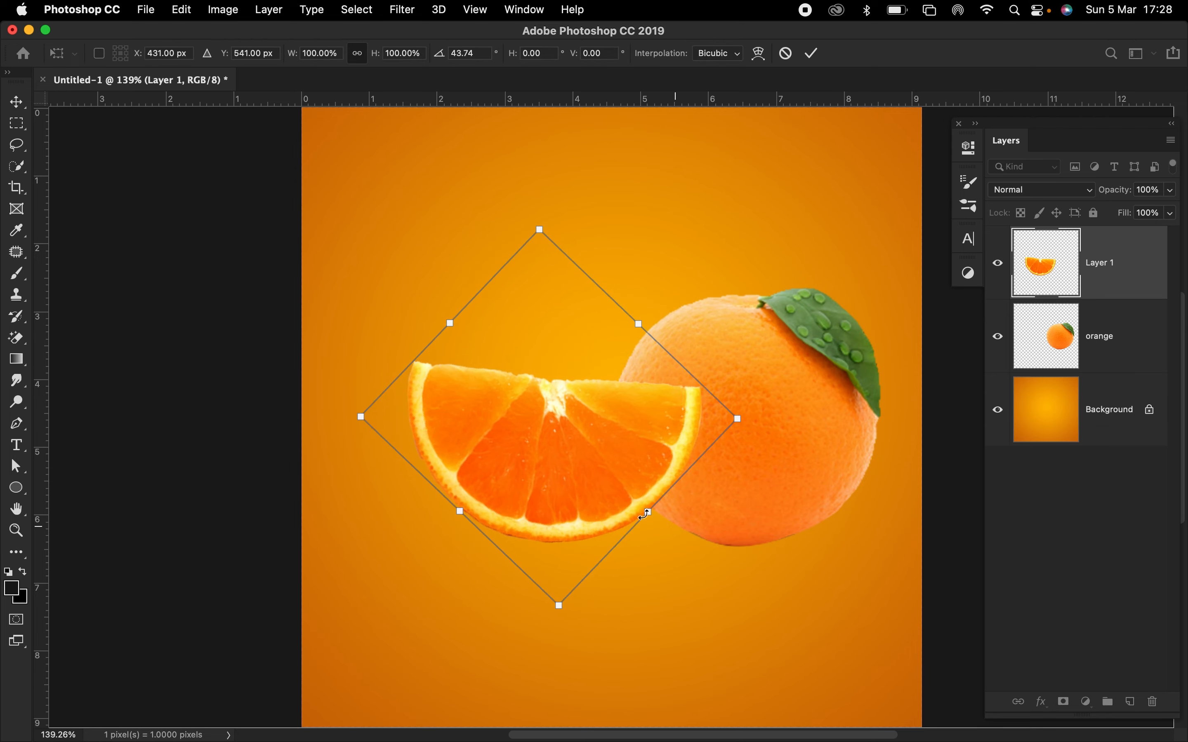
left_click_drag(584, 473, 610, 504)
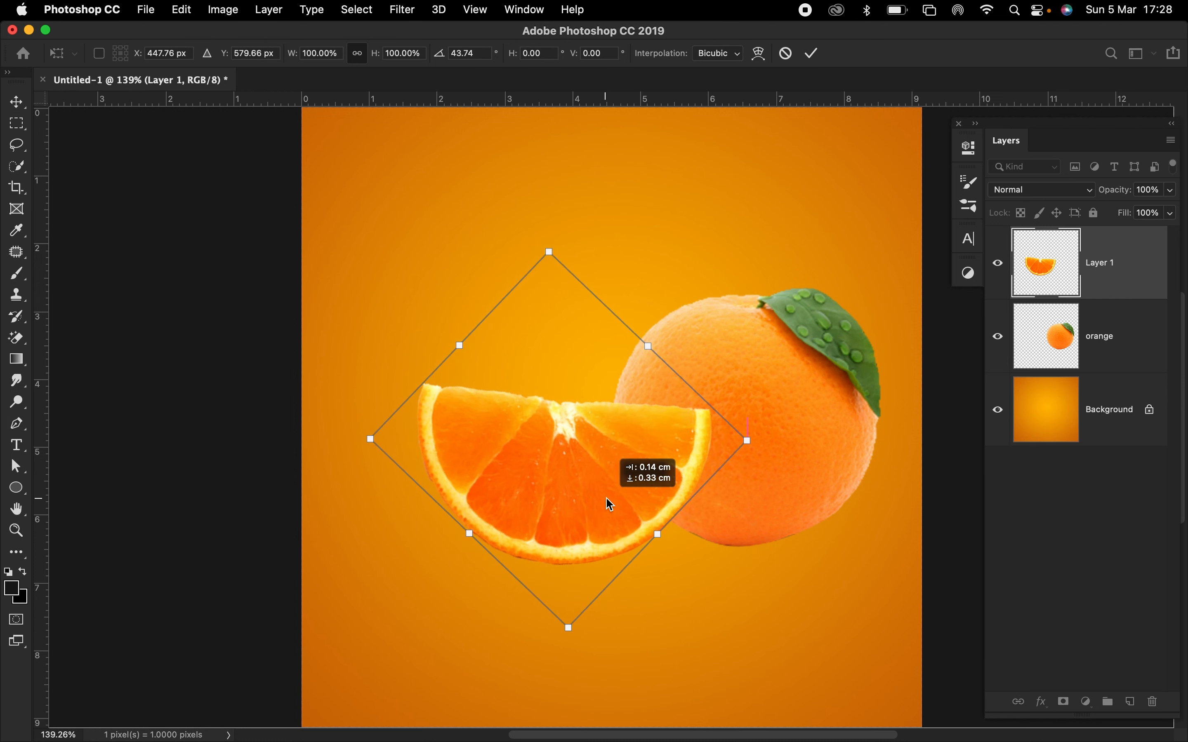
key("Return")
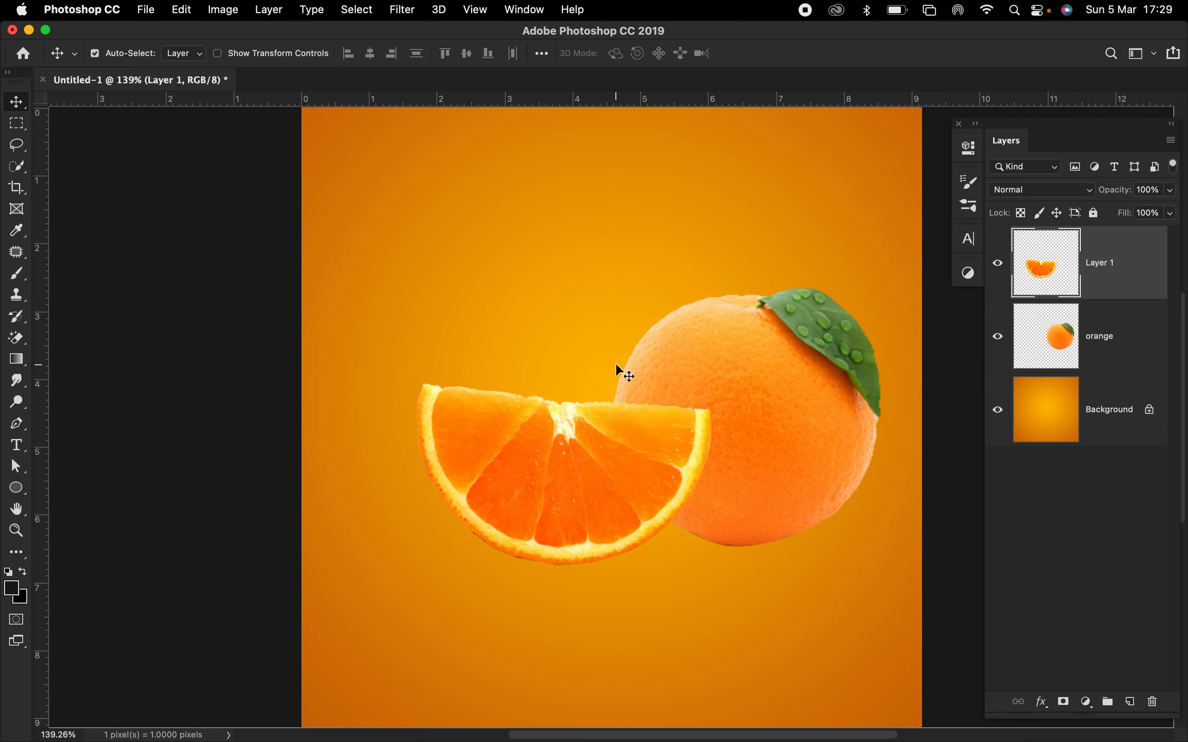
Quick-select the slice's inner flesh and hide it with an inverted layer mask, leaving only the rind.
left_click(17, 166)
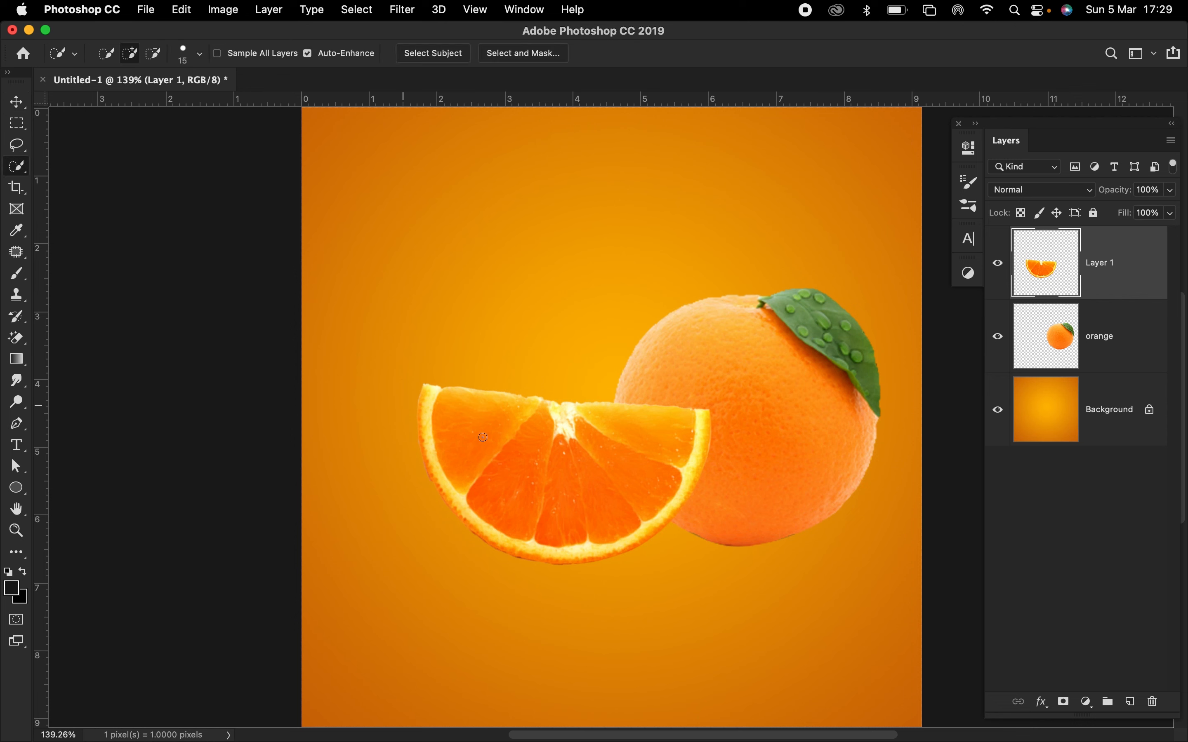
left_click_drag(488, 421, 614, 489)
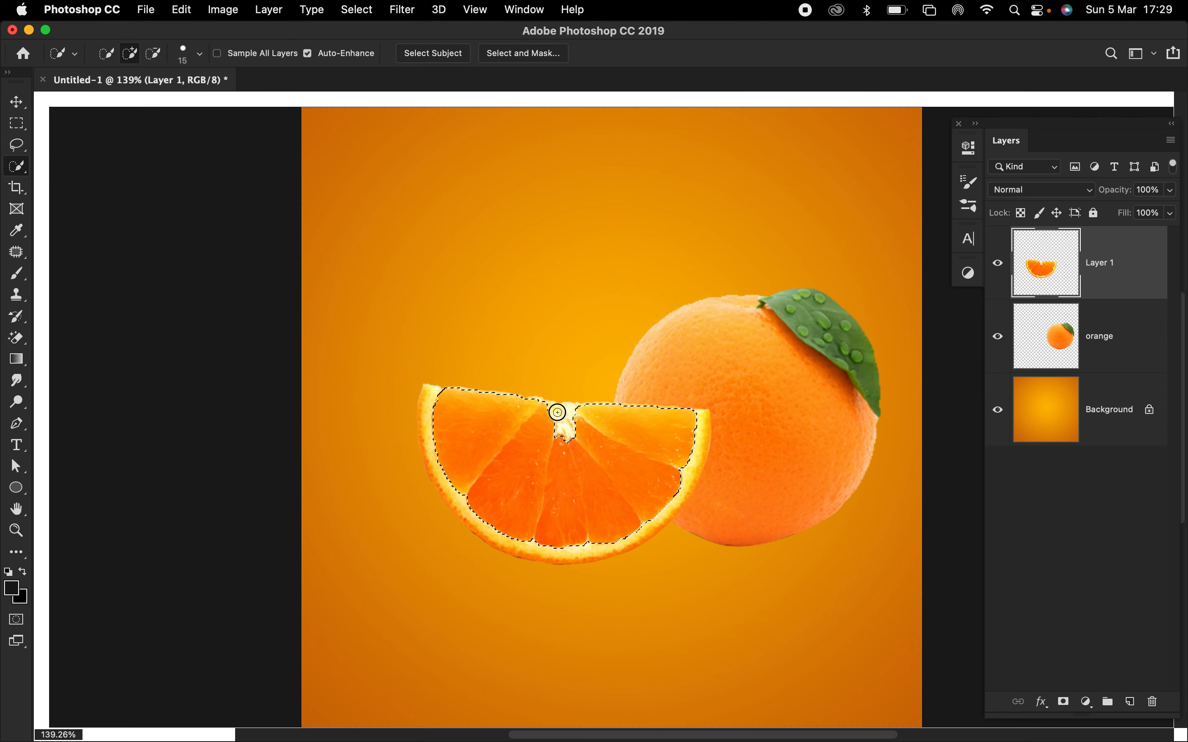
left_click_drag(557, 413, 571, 417)
left_click_drag(457, 392, 589, 402)
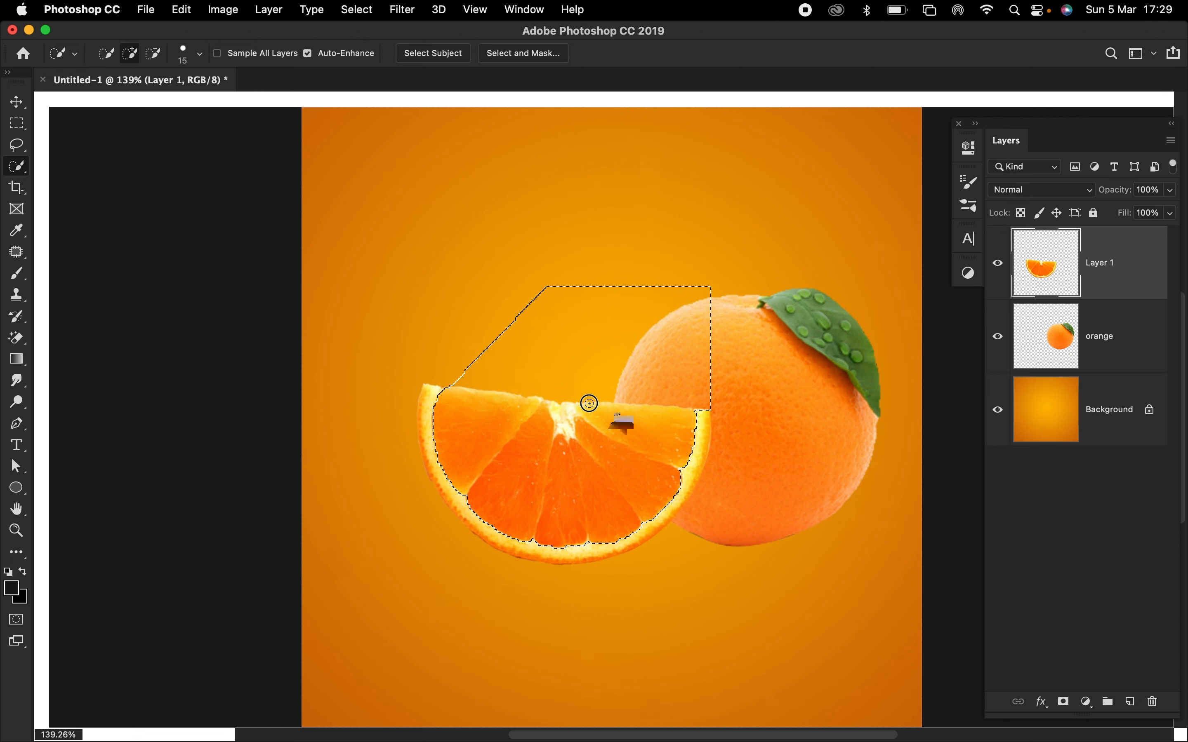
key("super+z")
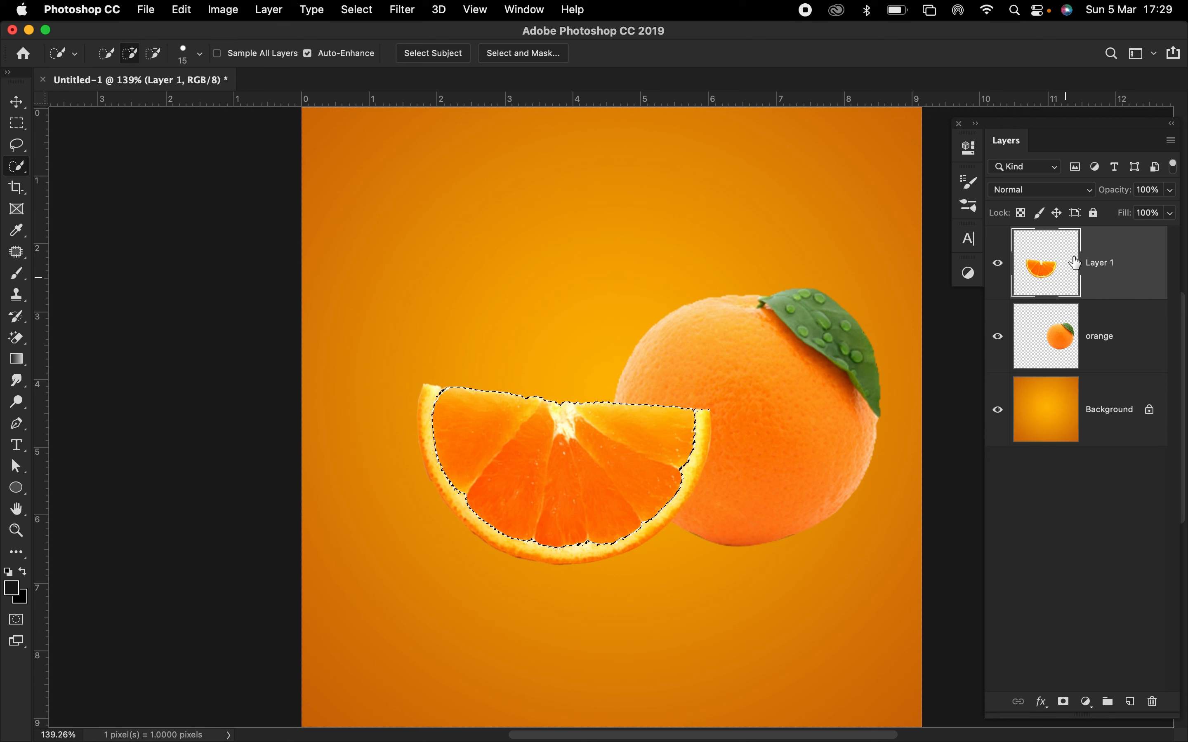
left_click(1063, 703)
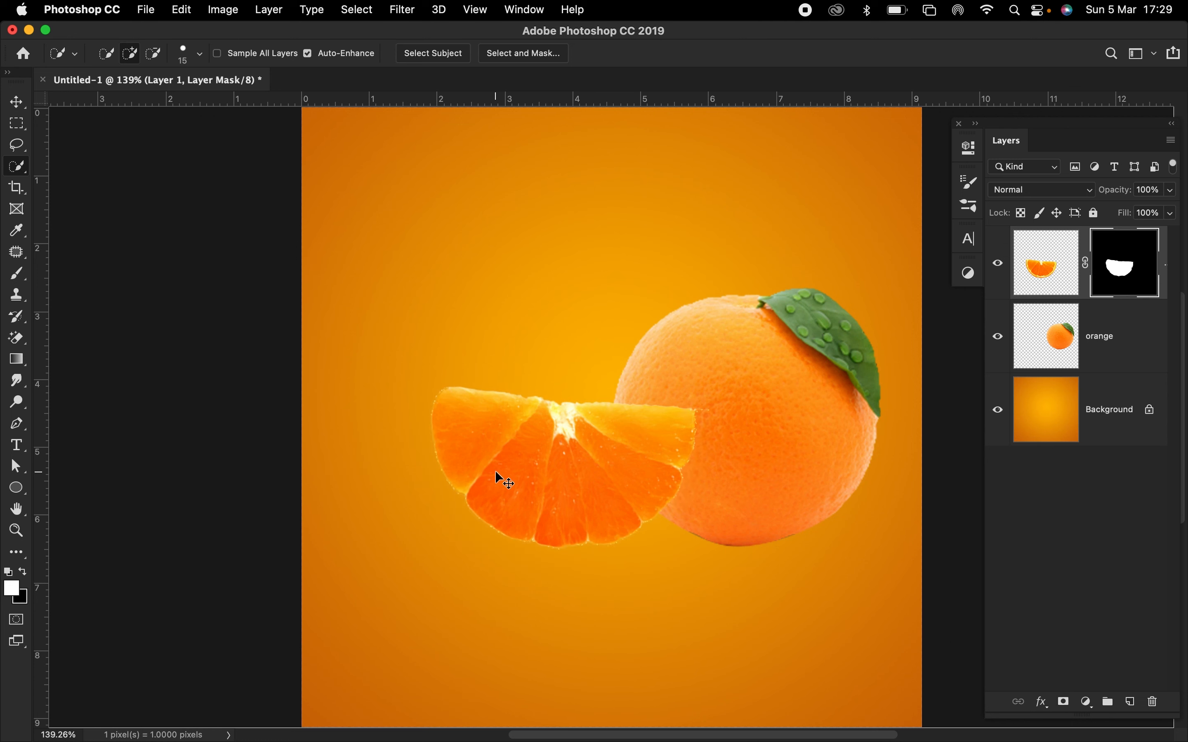
key("super+i")
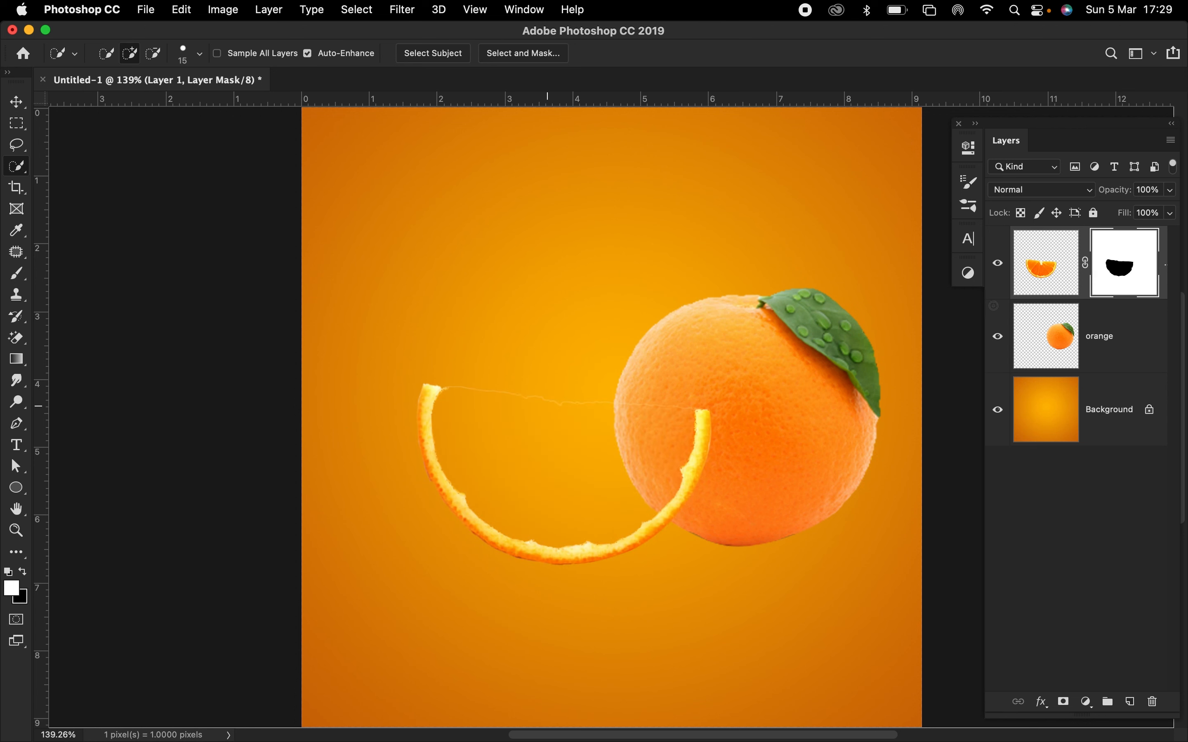
Paint black on the Layer 1 mask to remove the thin leftover line between the rind's ends.
key("b")
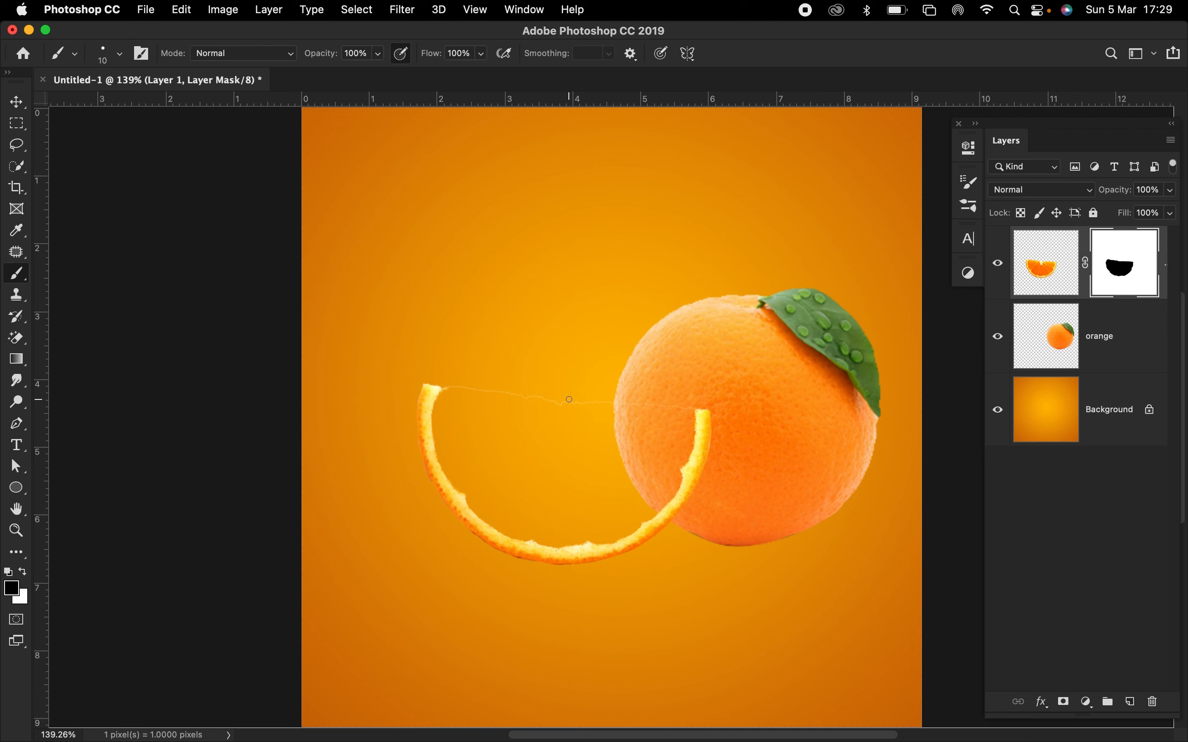
left_click_drag(568, 399, 462, 388)
key("super+r")
key("super+r")
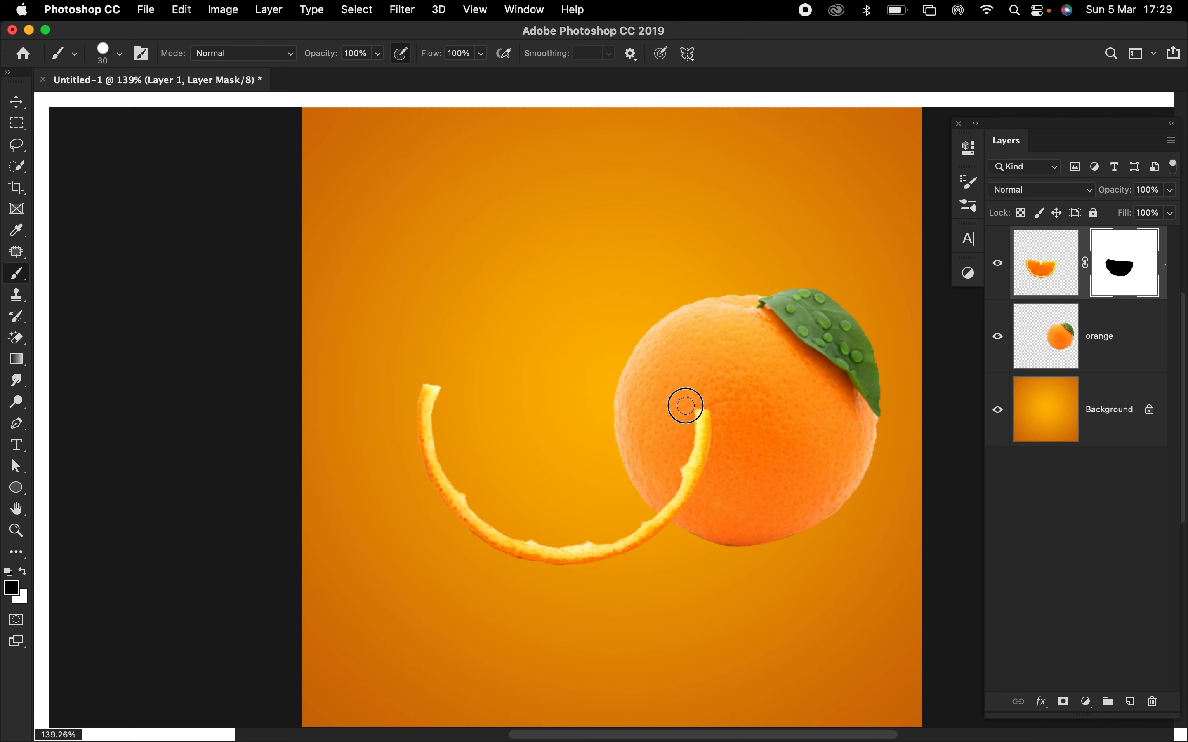
key("super+r")
Place Water.png from the Finder folder into the Photoshop document and move its layer between Layer 1 and orange.
left_click(18, 102)
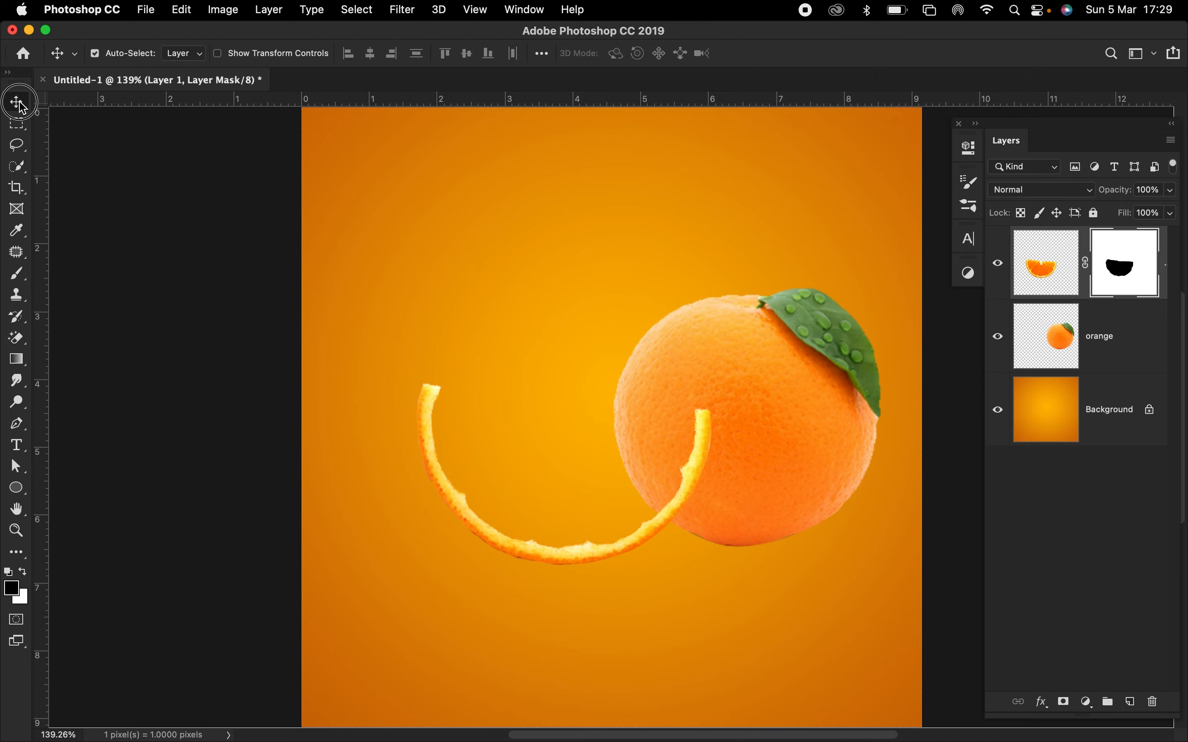
key("super+Tab")
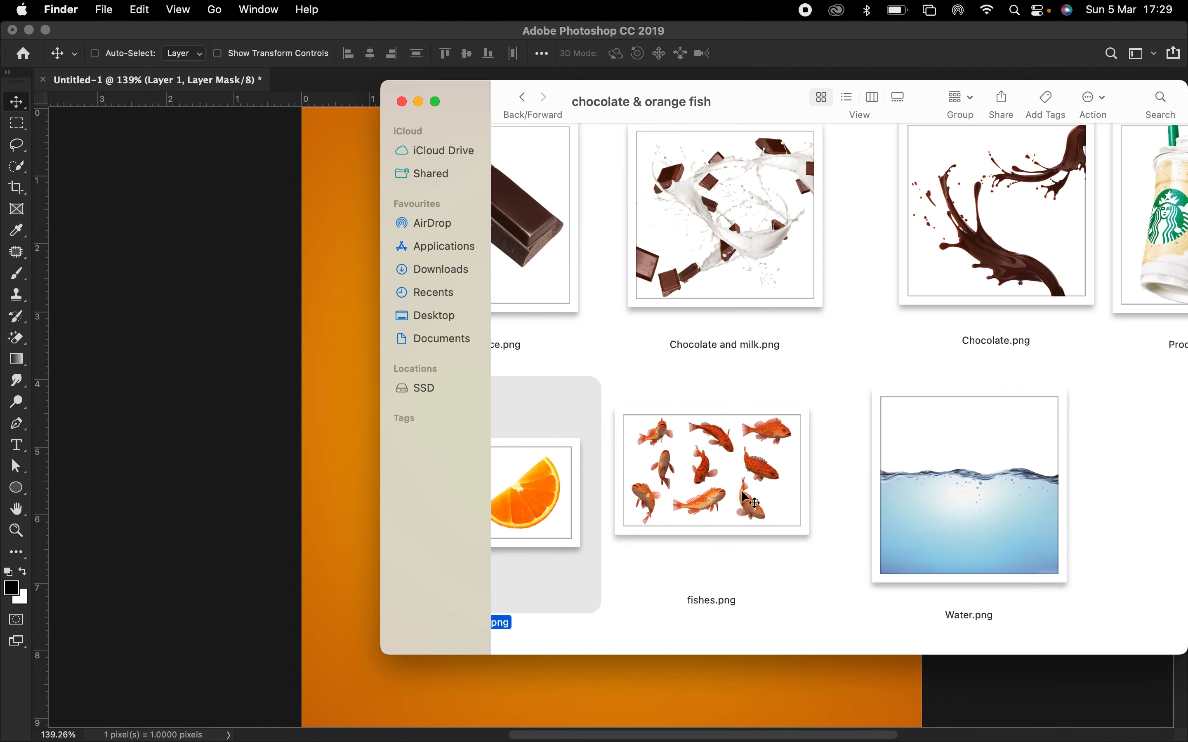
left_click(978, 488)
left_click_drag(996, 521, 222, 339)
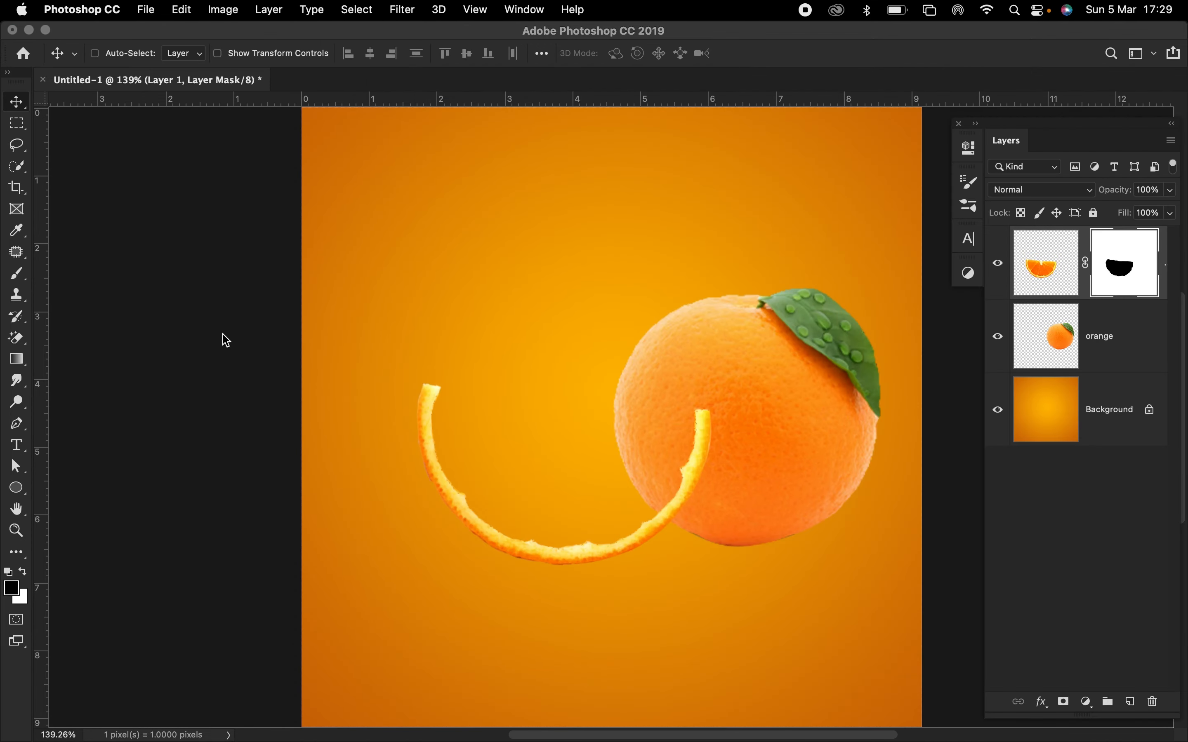
key("Return")
left_click_drag(1060, 270, 1050, 397)
Scale the Water image down proportionally so it spans the width of the orange rind.
key("super+t")
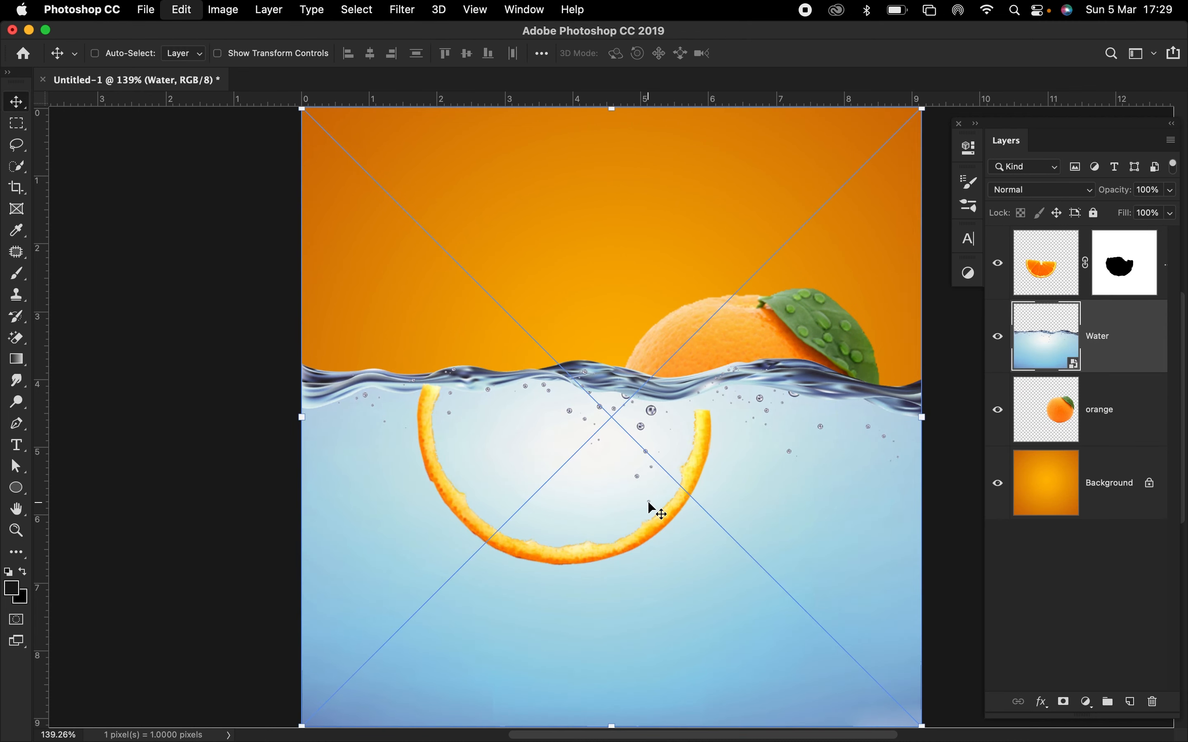
left_click_drag(302, 421, 417, 436)
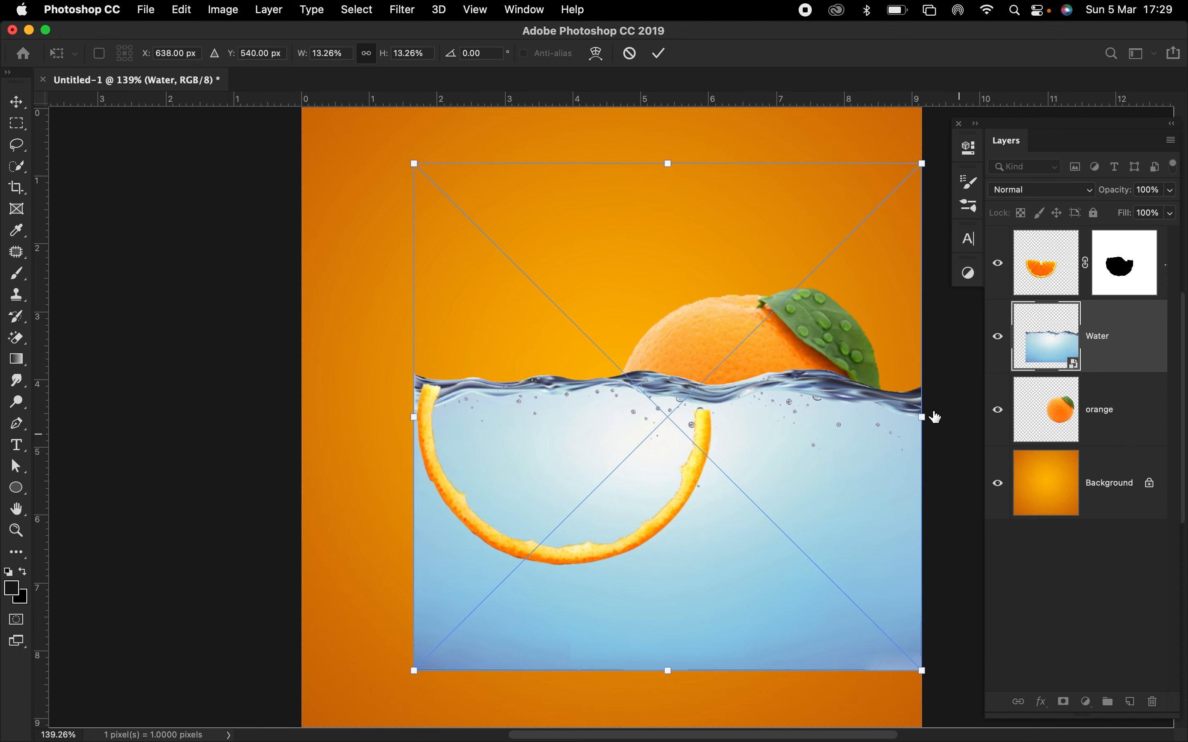
left_click_drag(922, 418, 701, 464)
Warp the upper sides of the Water image so the waterline meets both tips of the rind.
key("super+equal")
key("super+equal")
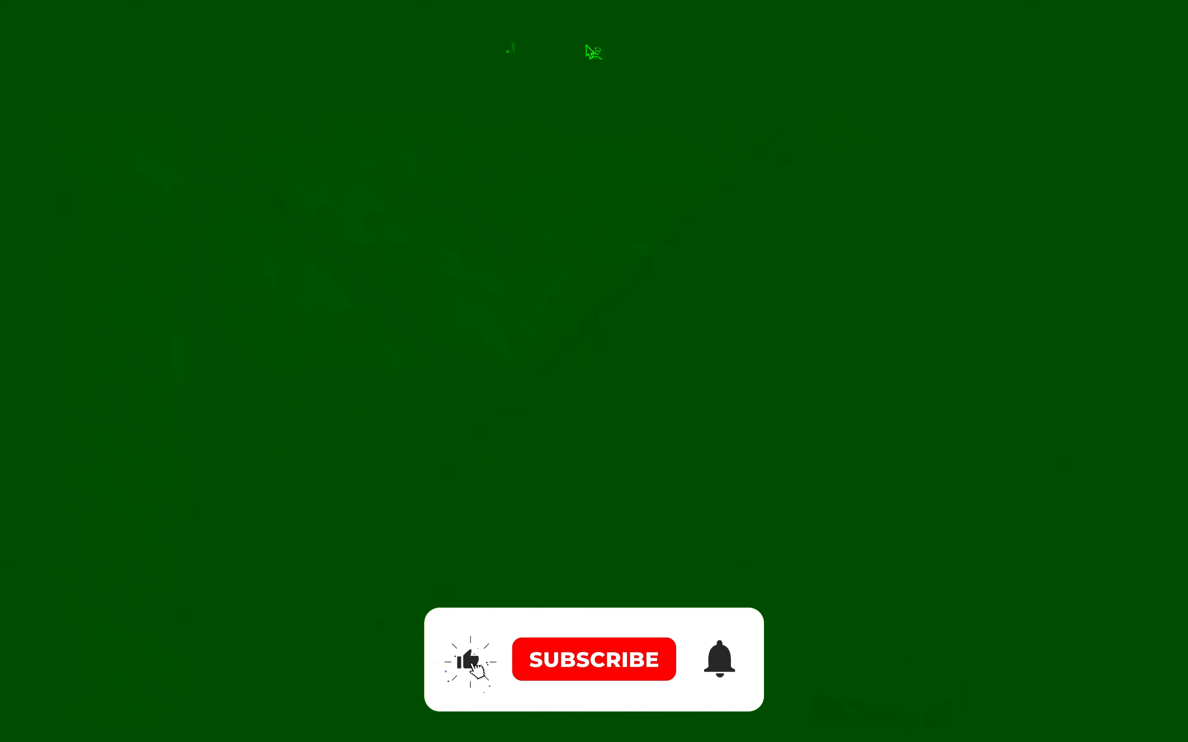
left_click(595, 53)
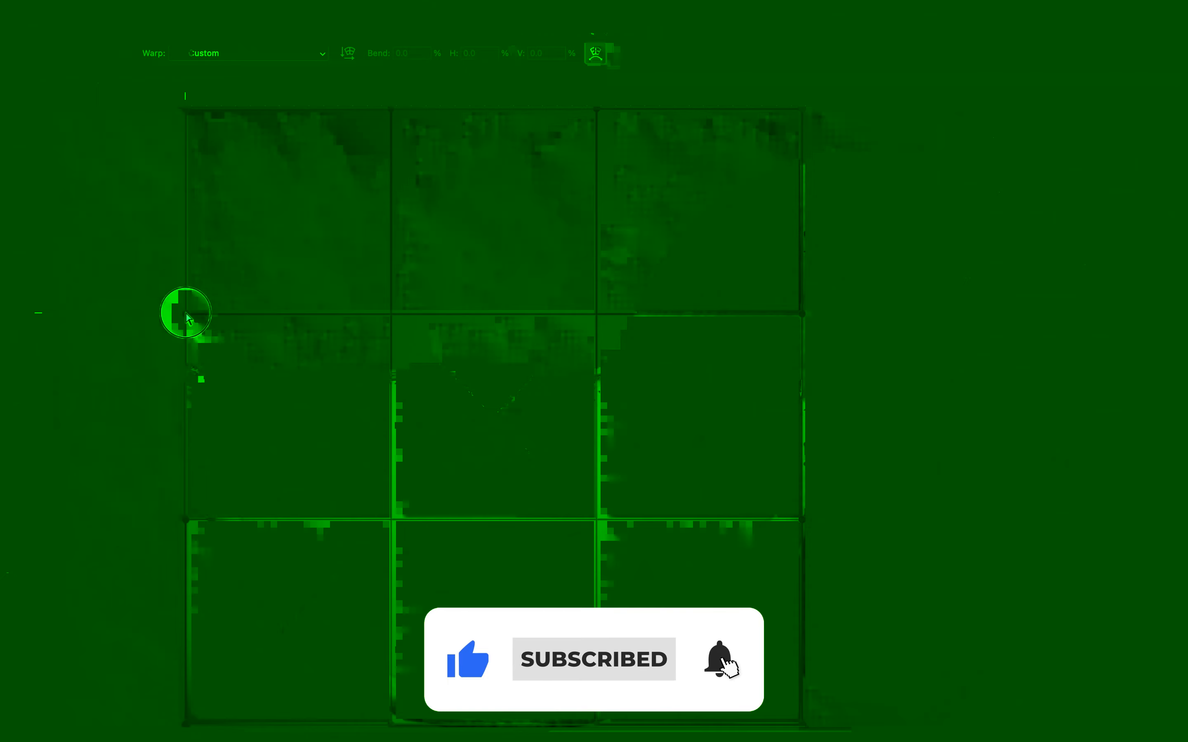
left_click_drag(185, 314, 251, 304)
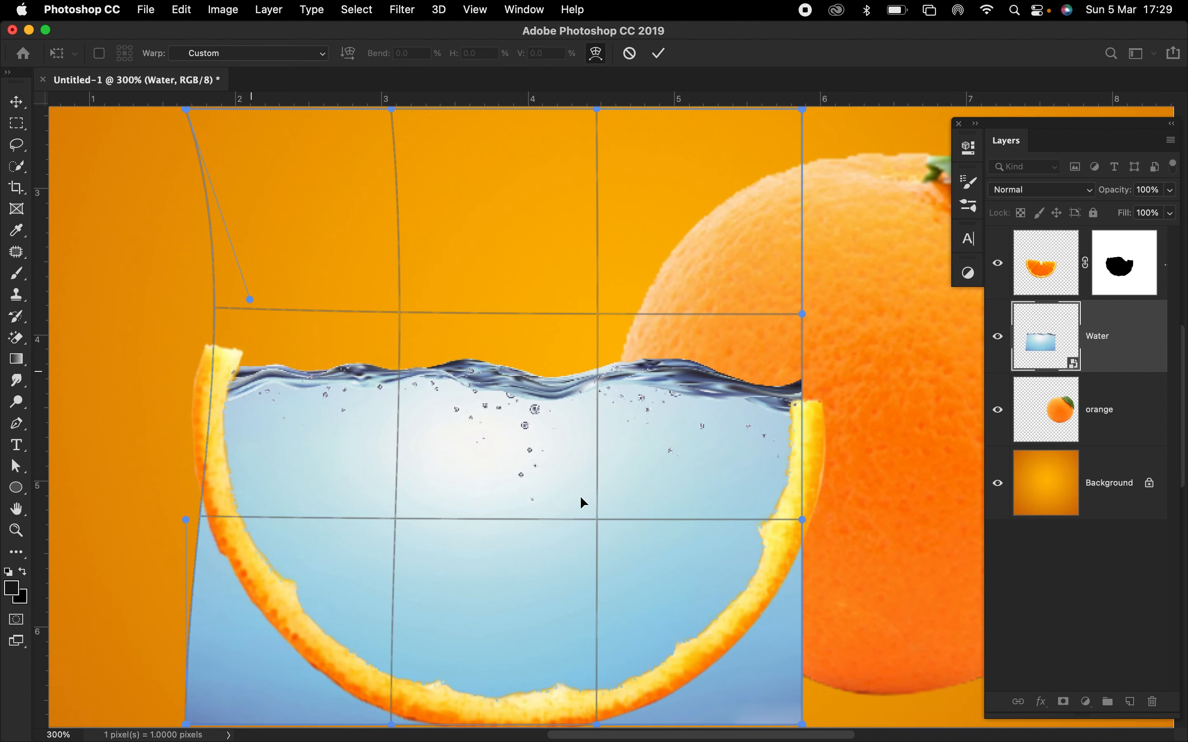
left_click_drag(800, 309, 805, 338)
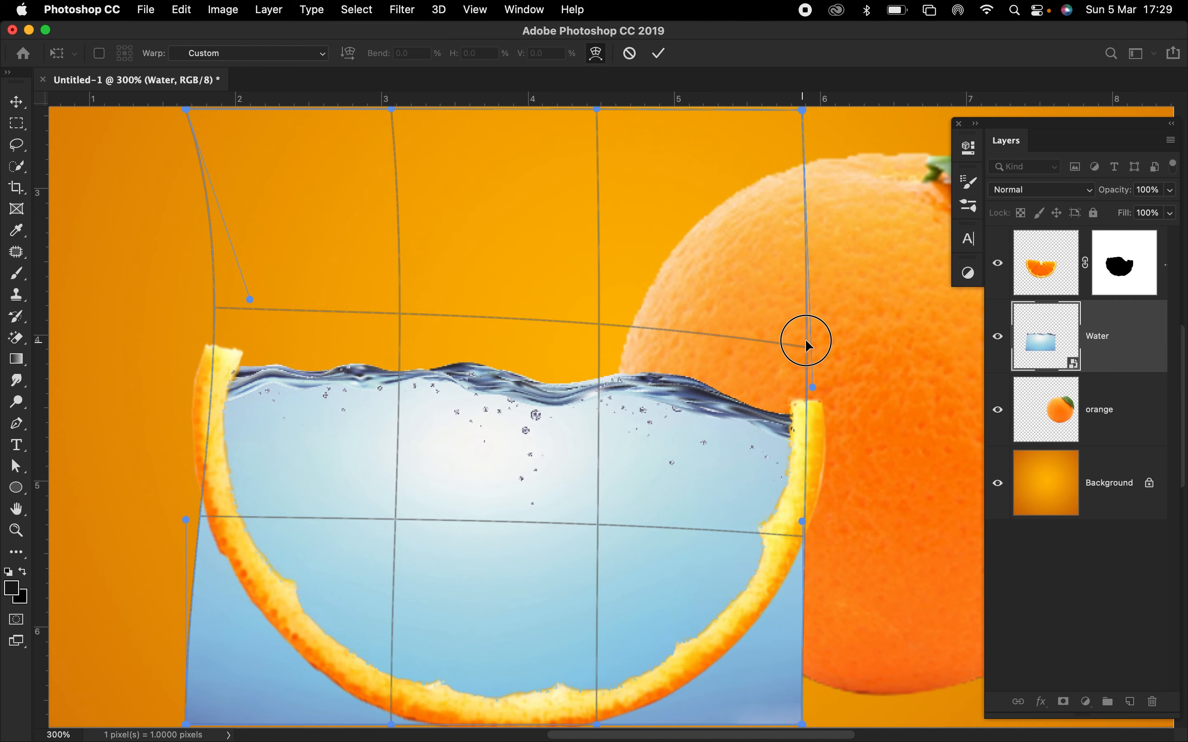
Warp the Water image's bottom corners and side handles to follow the rind's curve, and apply the transformation.
scroll(711, 472, "down", 5)
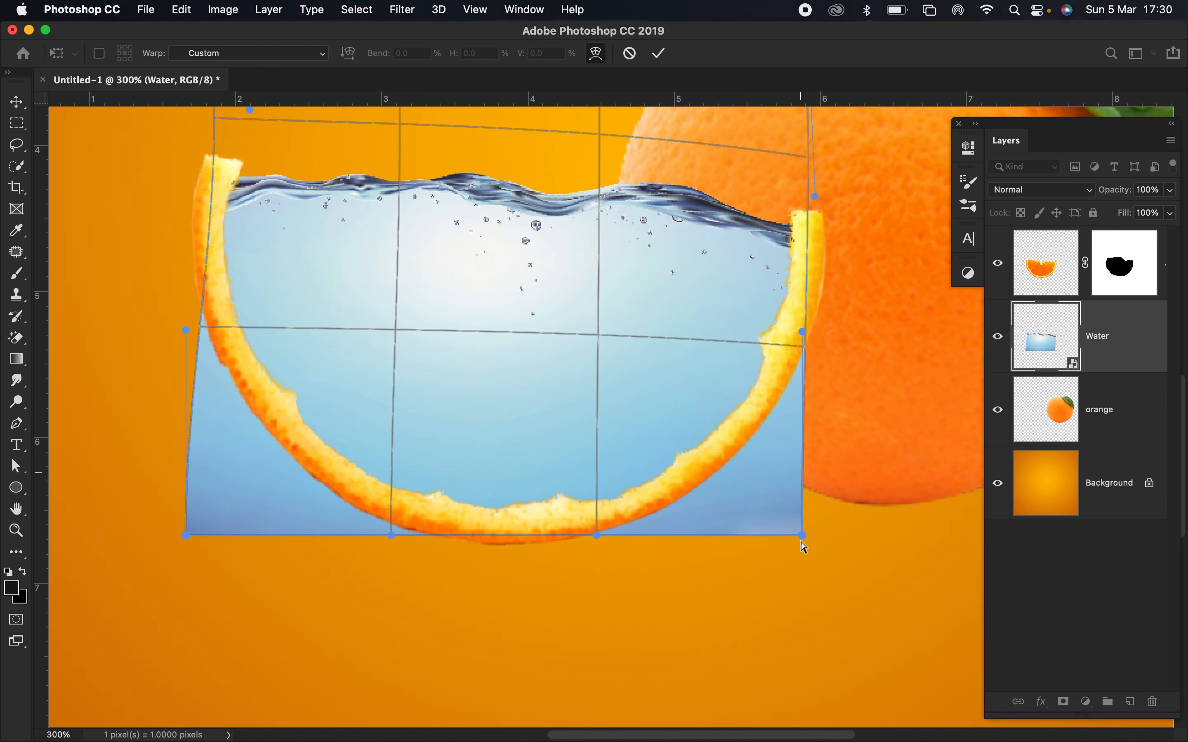
left_click_drag(802, 535, 725, 439)
left_click_drag(186, 536, 282, 432)
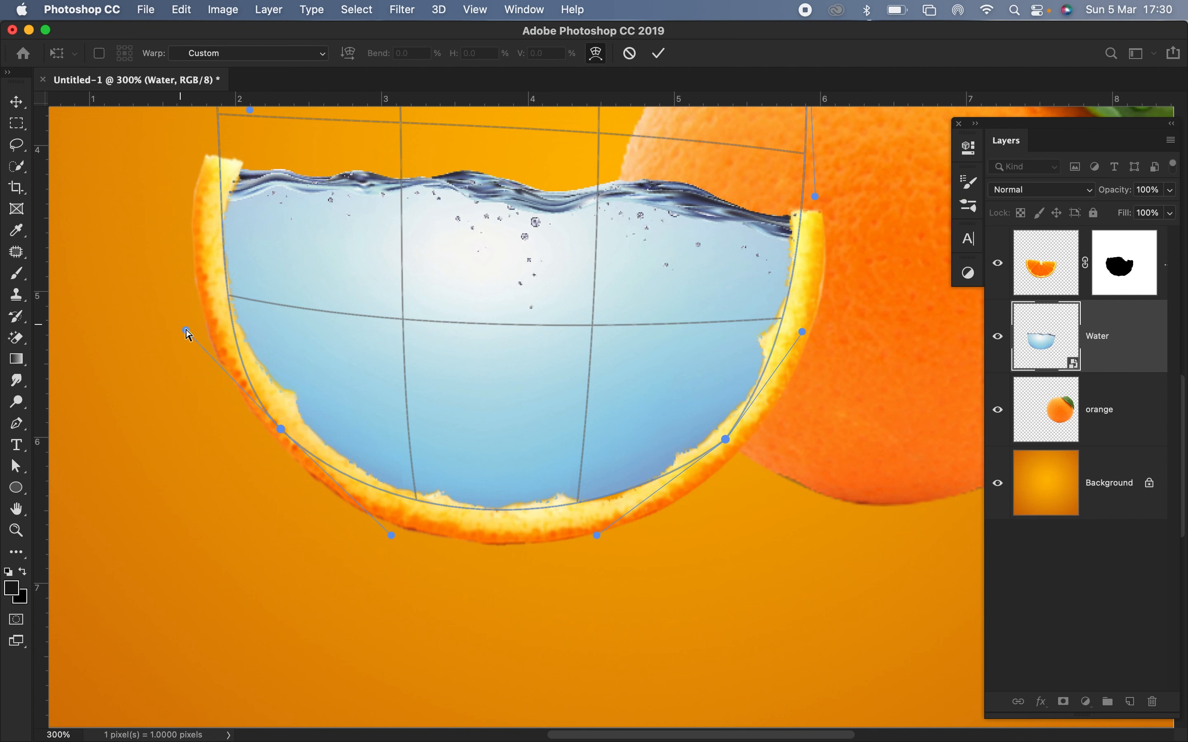
left_click_drag(186, 331, 164, 315)
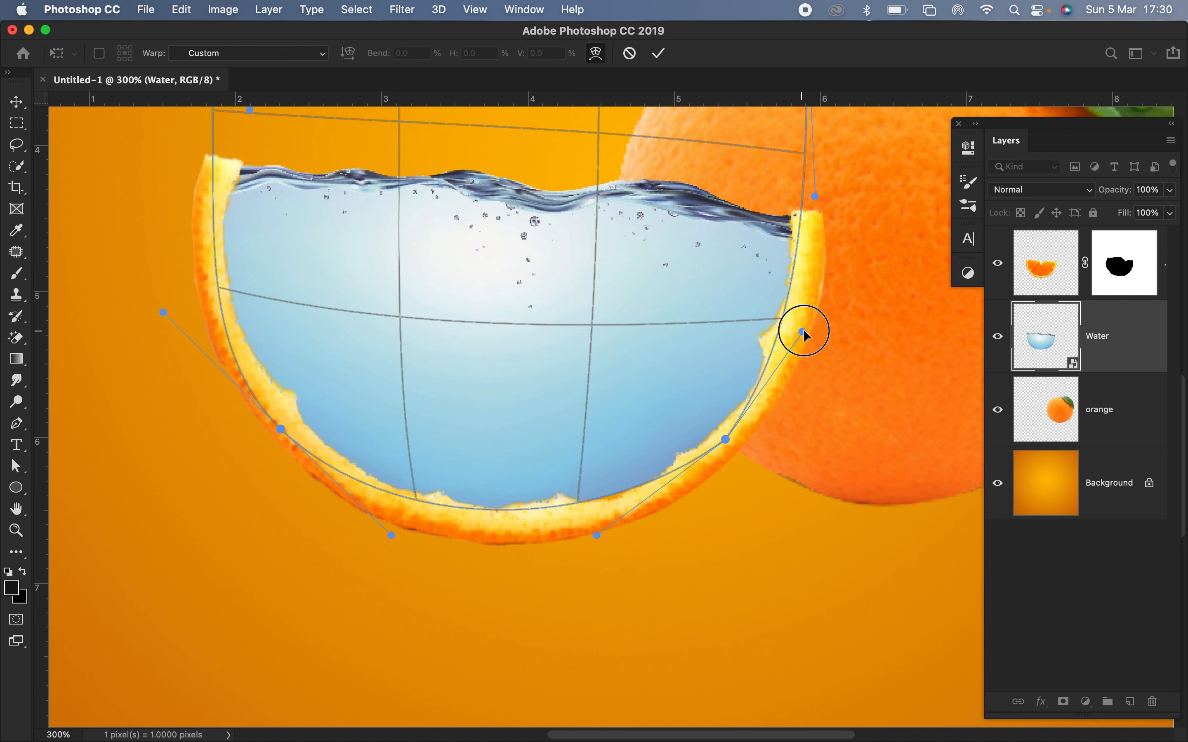
left_click_drag(803, 333, 819, 334)
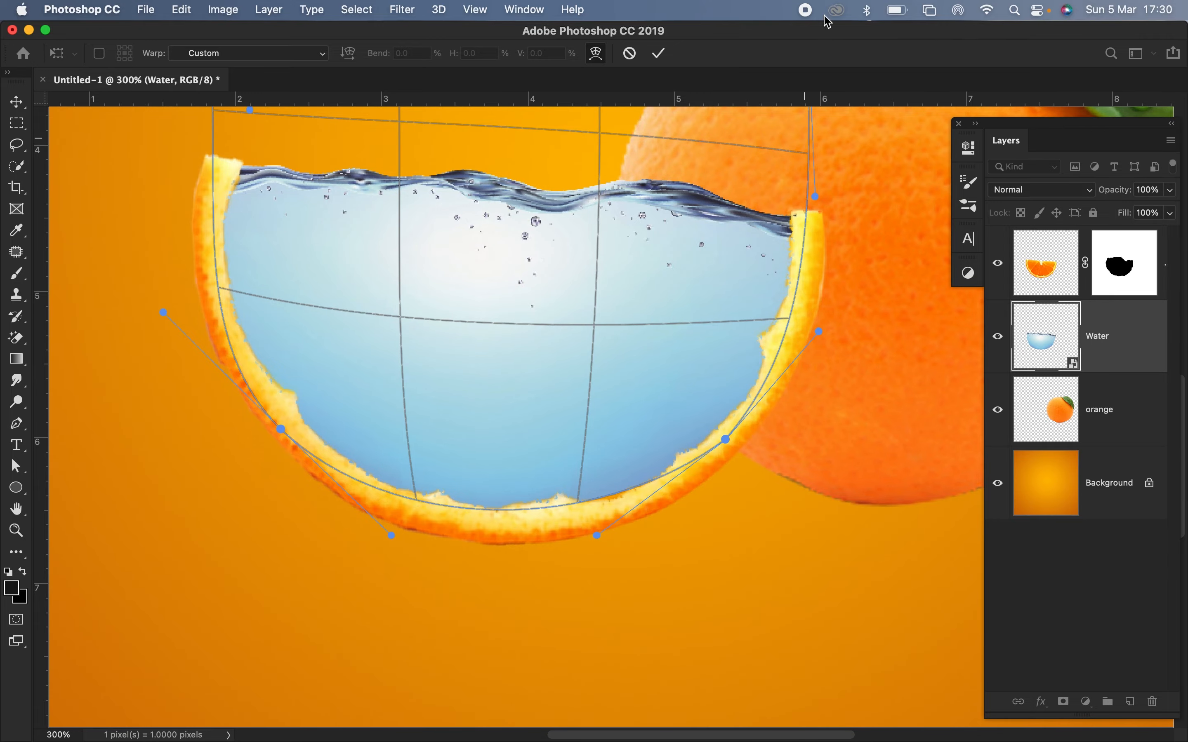
left_click(659, 53)
Add a layer mask to the Water layer.
key("super+0")
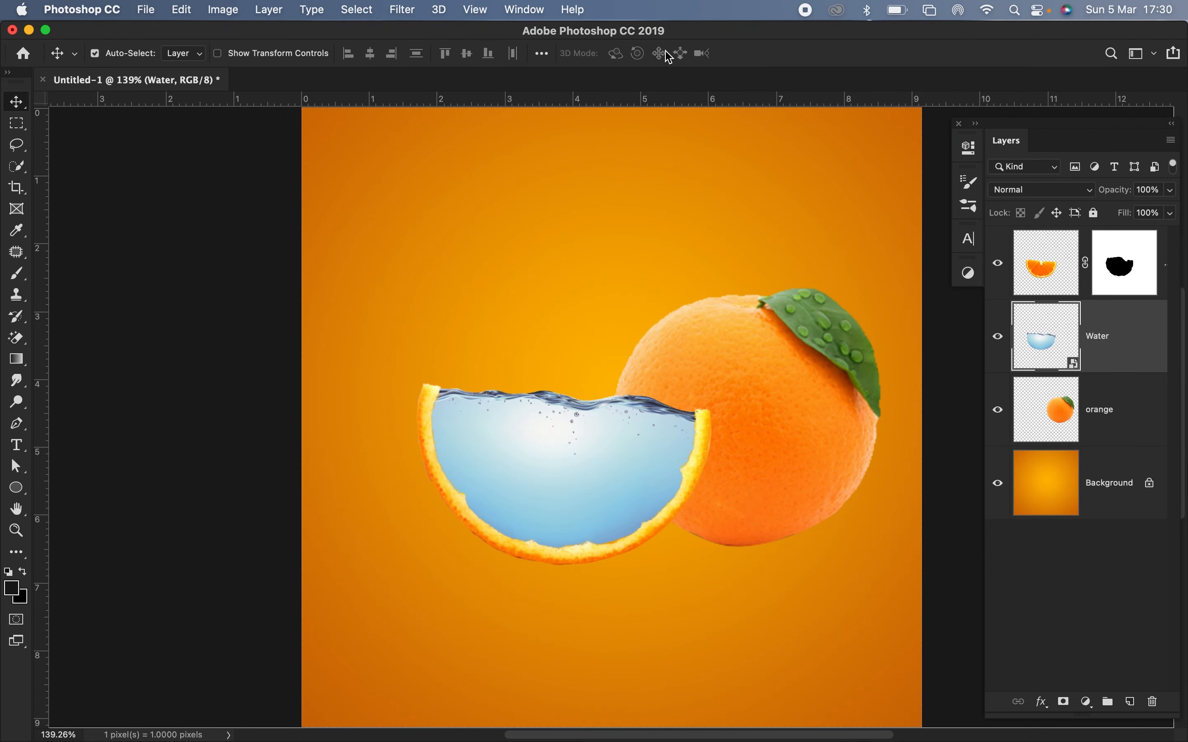
key("super+equal")
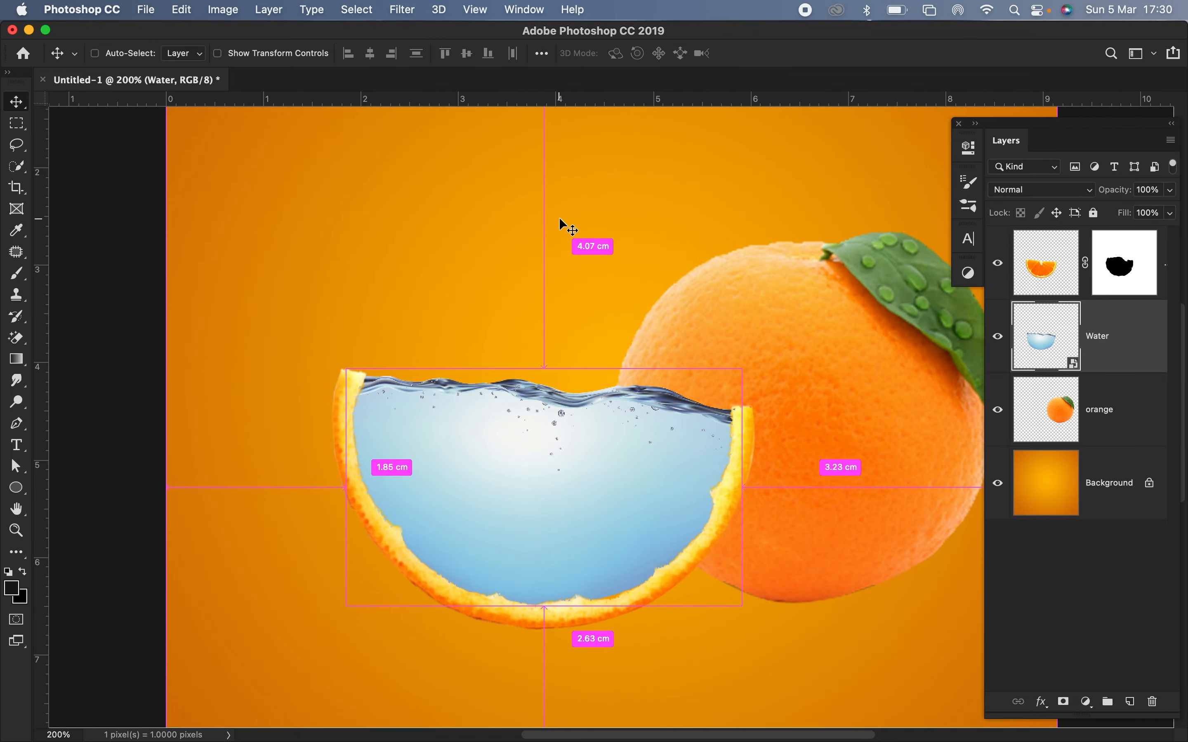
left_click(1063, 703)
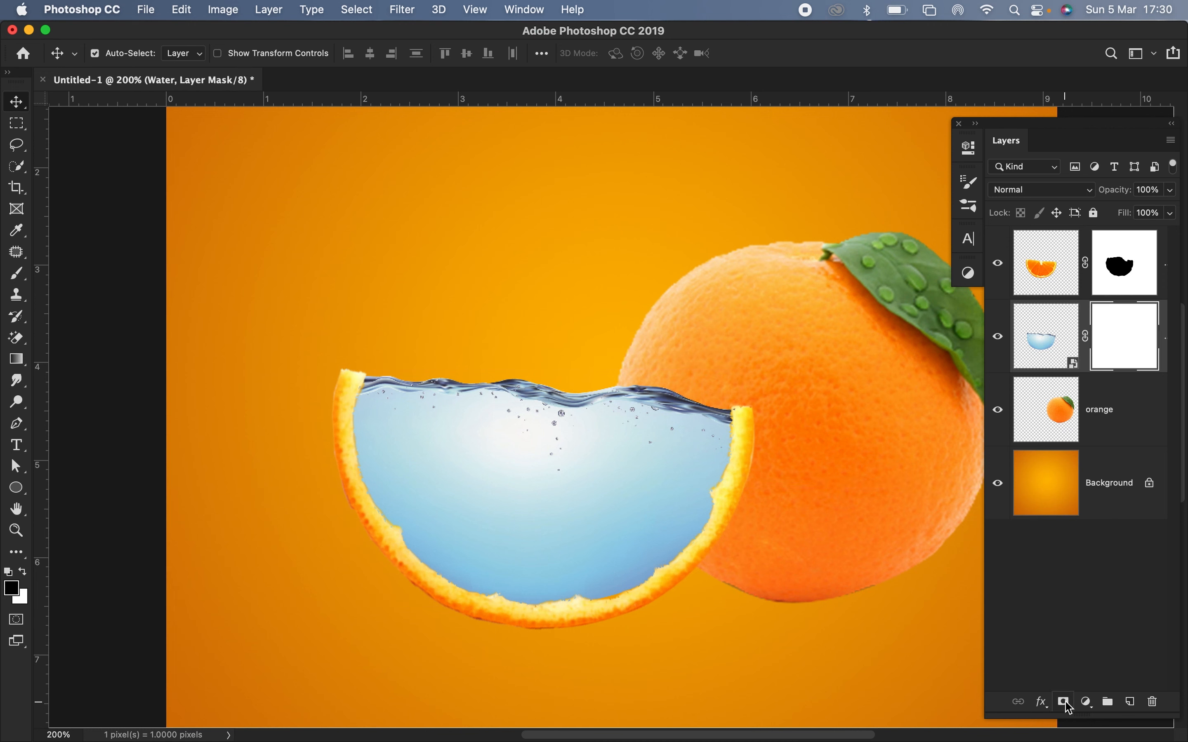
Try masking the water where it overlaps the whole orange with a hard 400 px brush at 59% opacity.
left_click(25, 275)
mouse_move(328, 54)
left_mouse_down()
mouse_move(265, 45)
mouse_move(294, 51)
left_mouse_up()
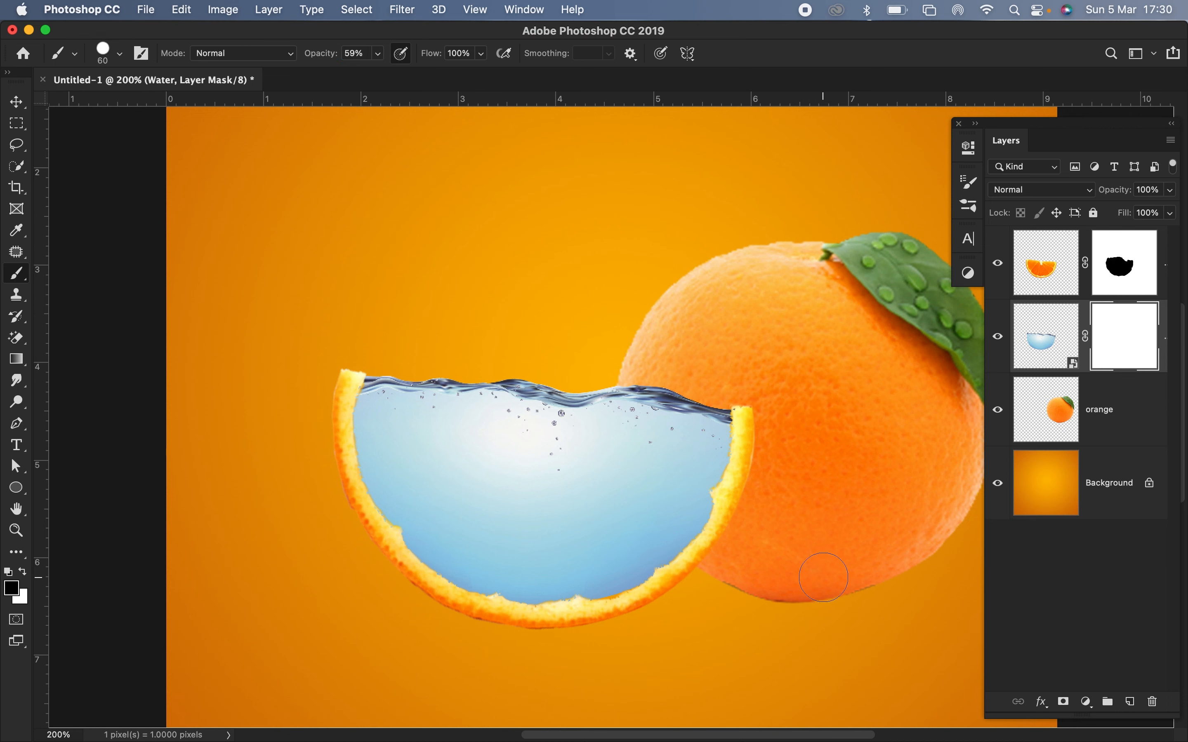
key("bracketright")
key("bracketright")
key("bracketright")
key("bracketright")
left_click(776, 458)
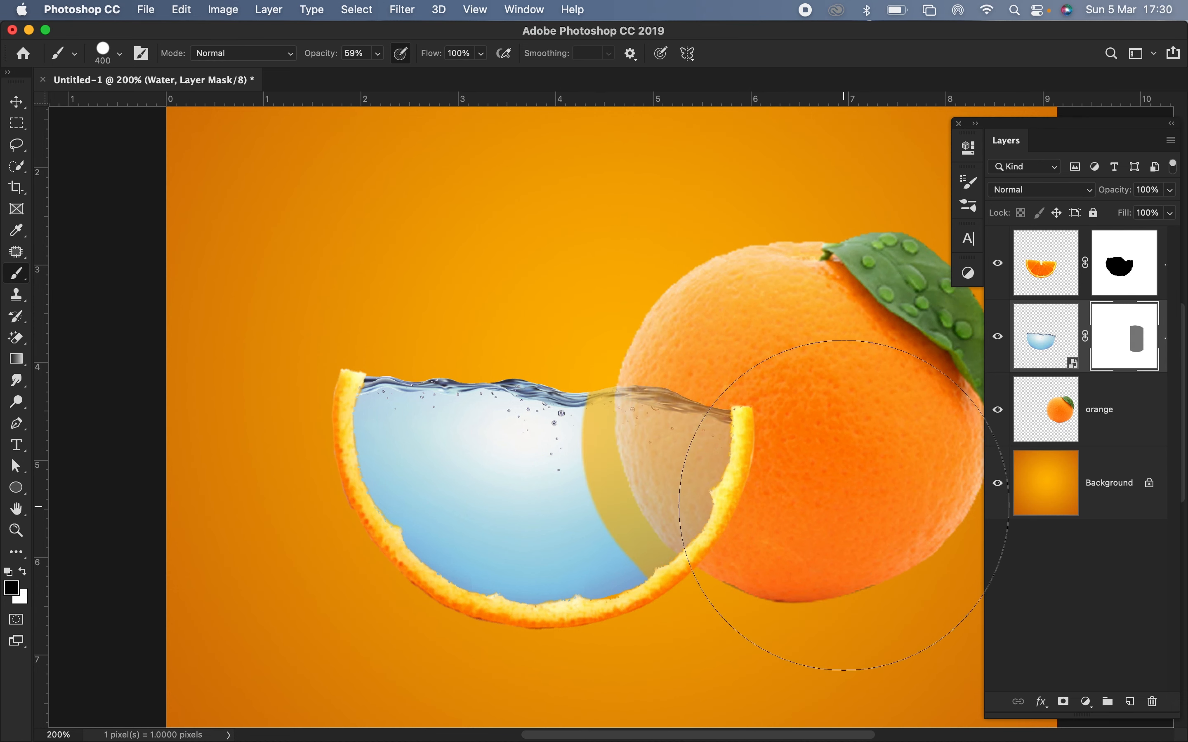
key("super+z")
Soften the 400 px brush's edge, try two black dabs on the Water layer mask, and undo them.
right_click(740, 475)
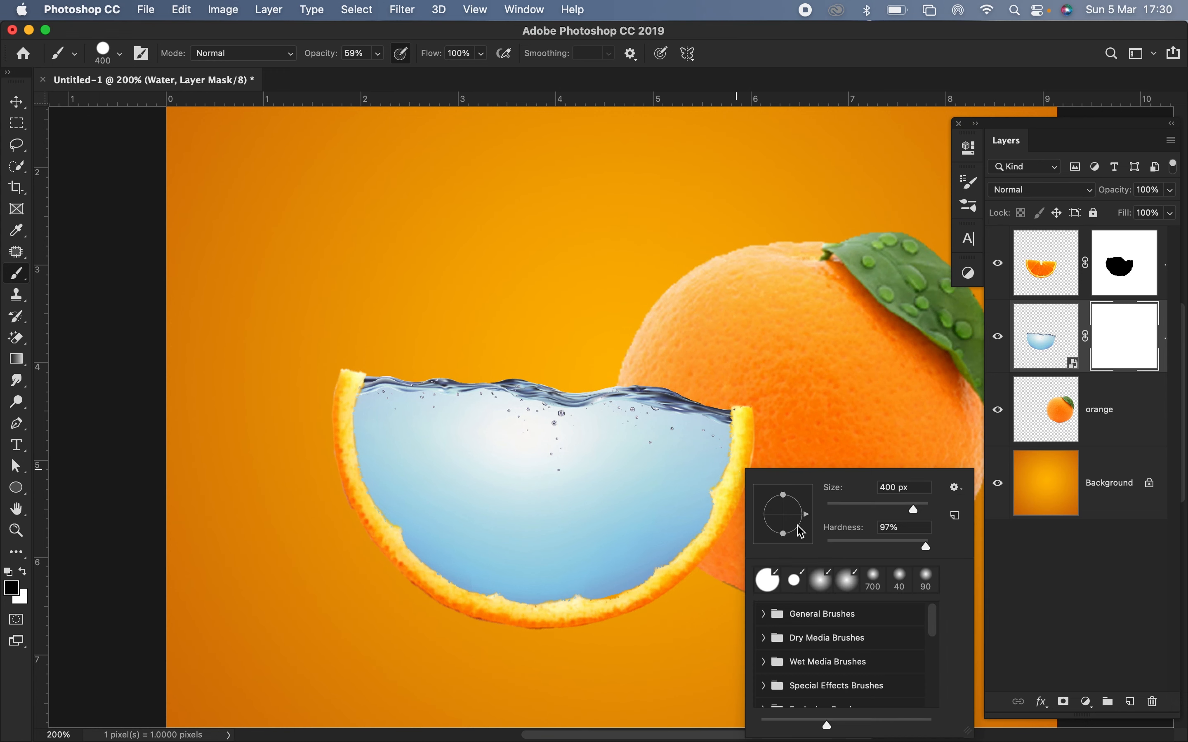
left_click_drag(839, 541, 668, 509)
left_click(782, 260)
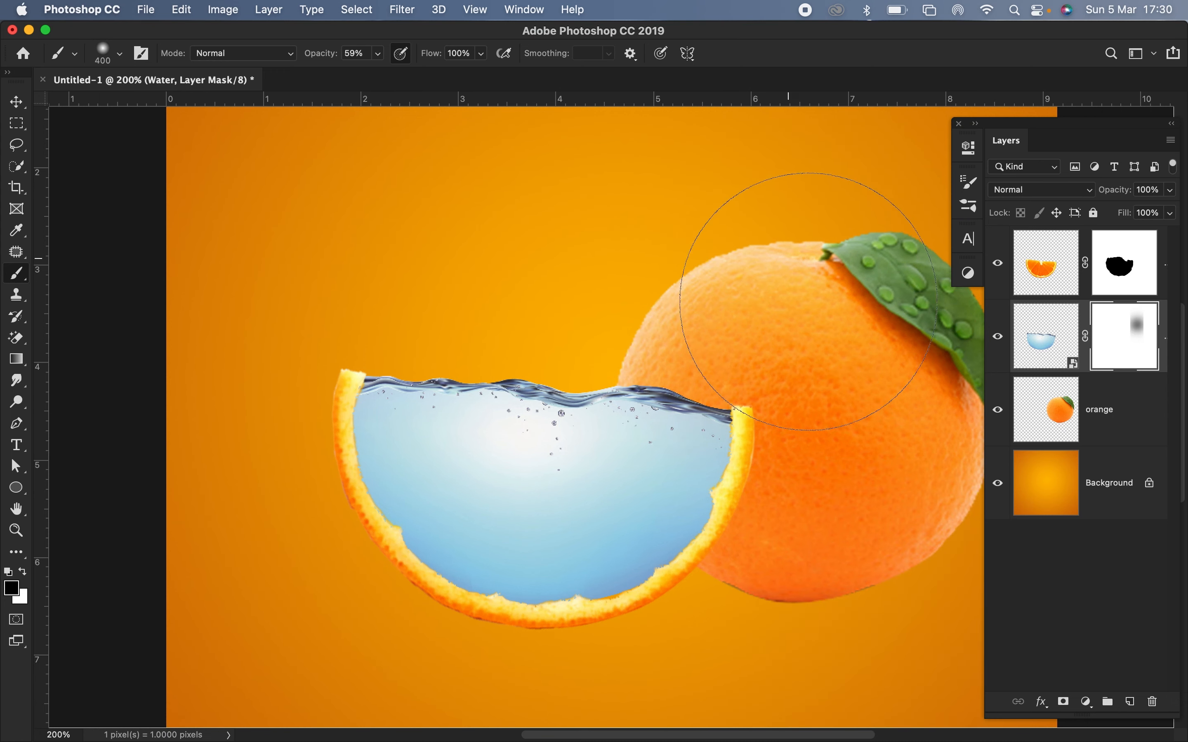
left_click(834, 469)
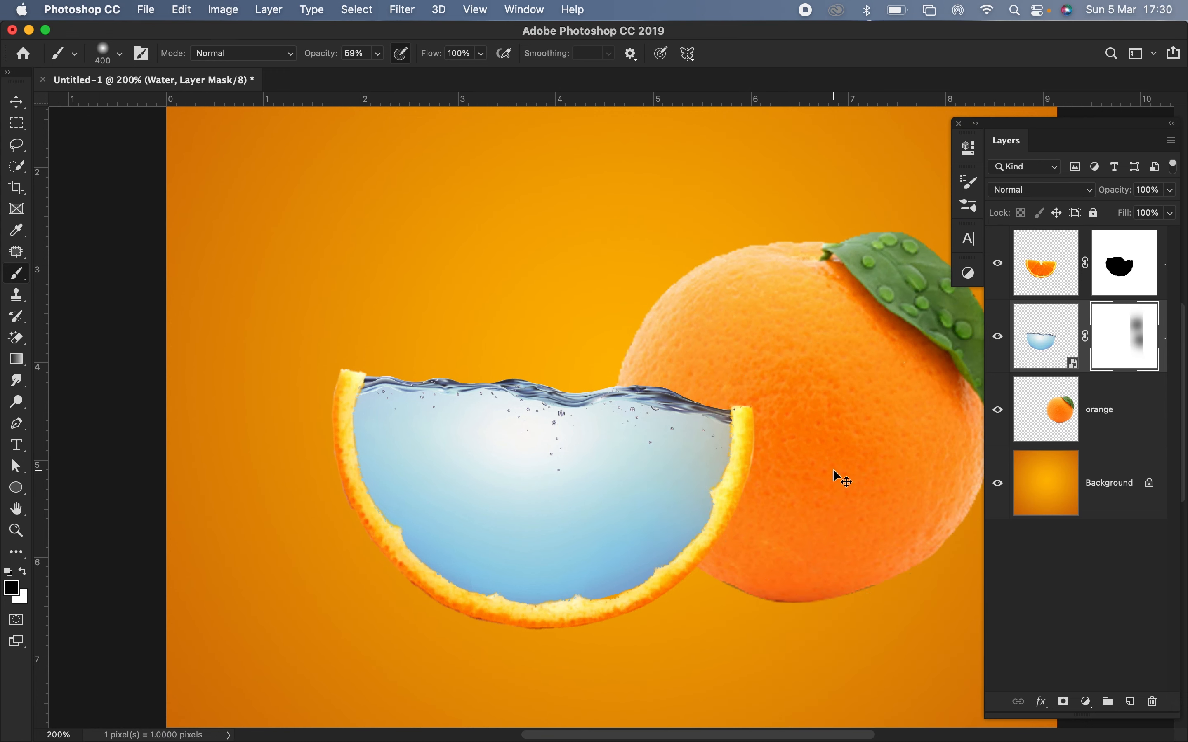
key("super+z")
key("super+z")
Partly mask the water over the whole orange with a soft black 700 px brush, undoing the excess dabs.
key("]")
key("]")
key("]")
scroll(834, 469, "right", 3)
scroll(833, 469, "down", 1)
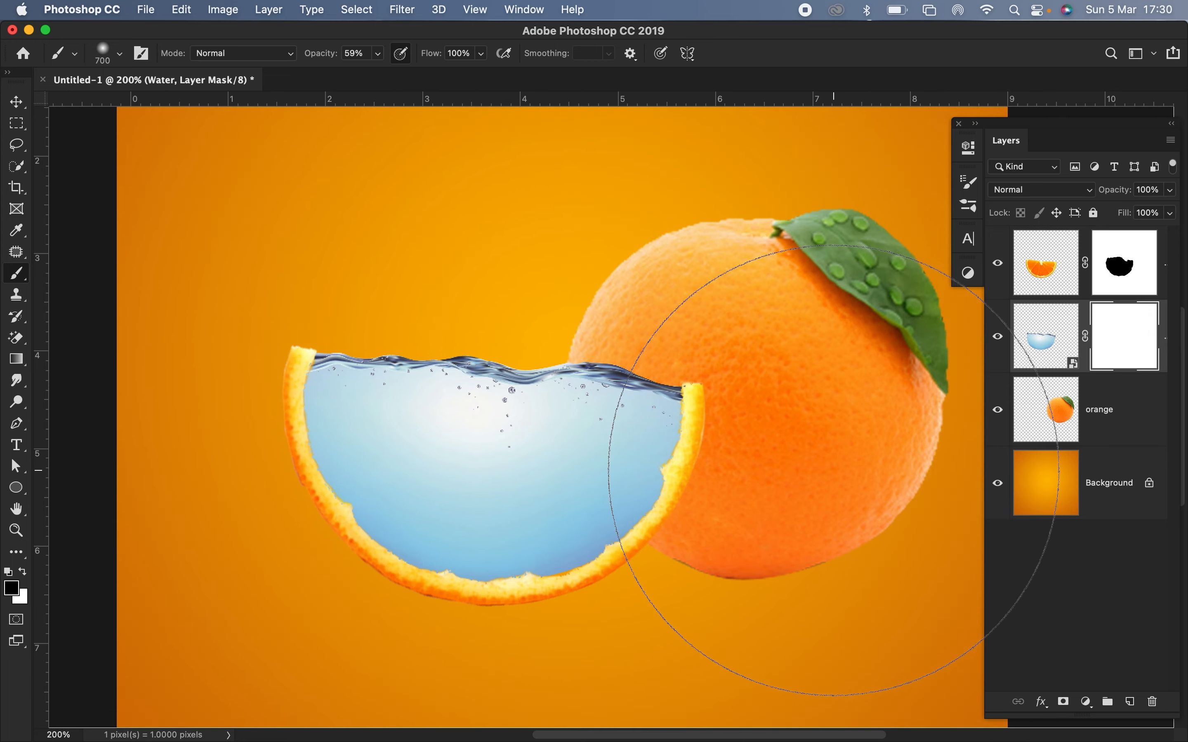
left_click(766, 425)
left_click(746, 405)
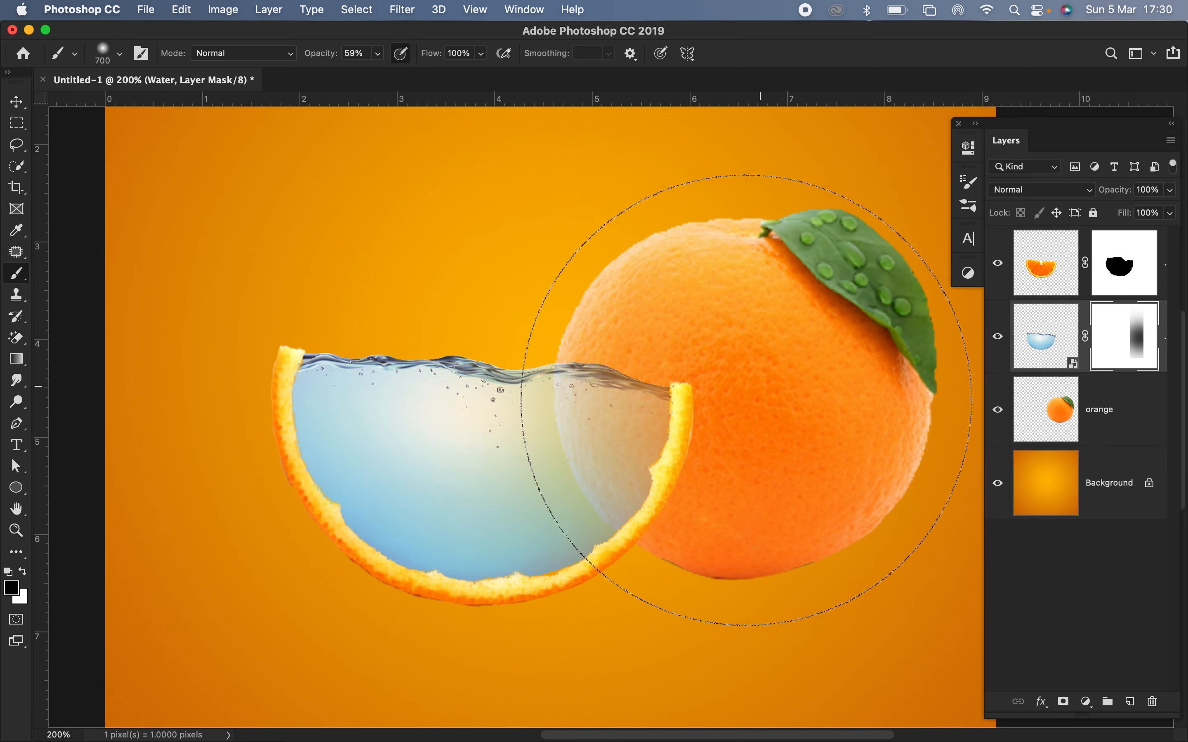
key("super+z")
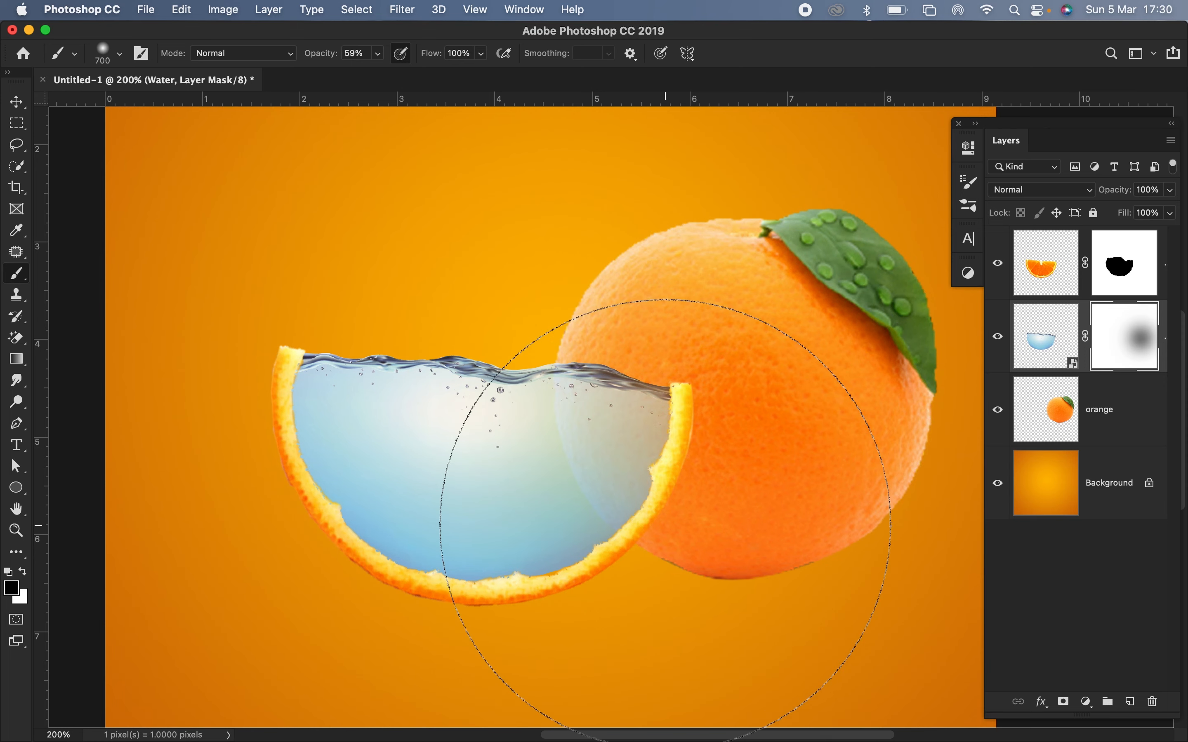
left_click(658, 505)
key("super+z")
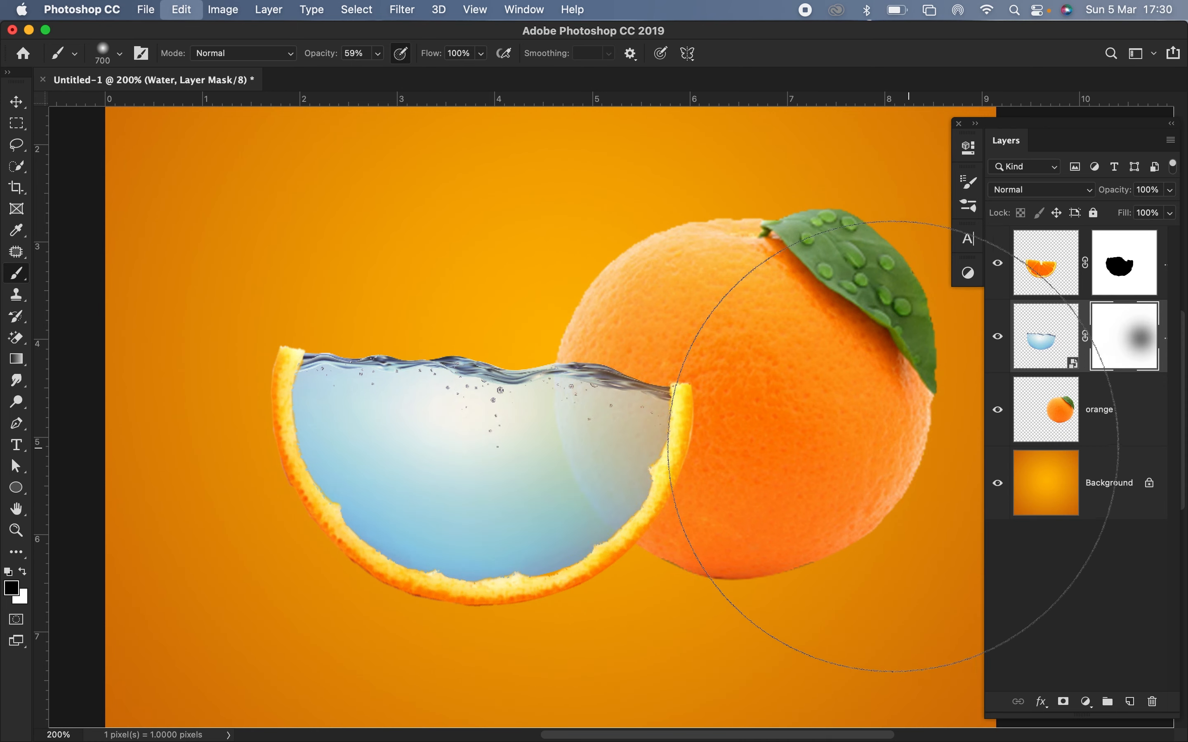
Fade the water further where it overlaps the whole orange, using a soft black 800 px brush on the mask.
left_click(720, 417)
key("bracketright")
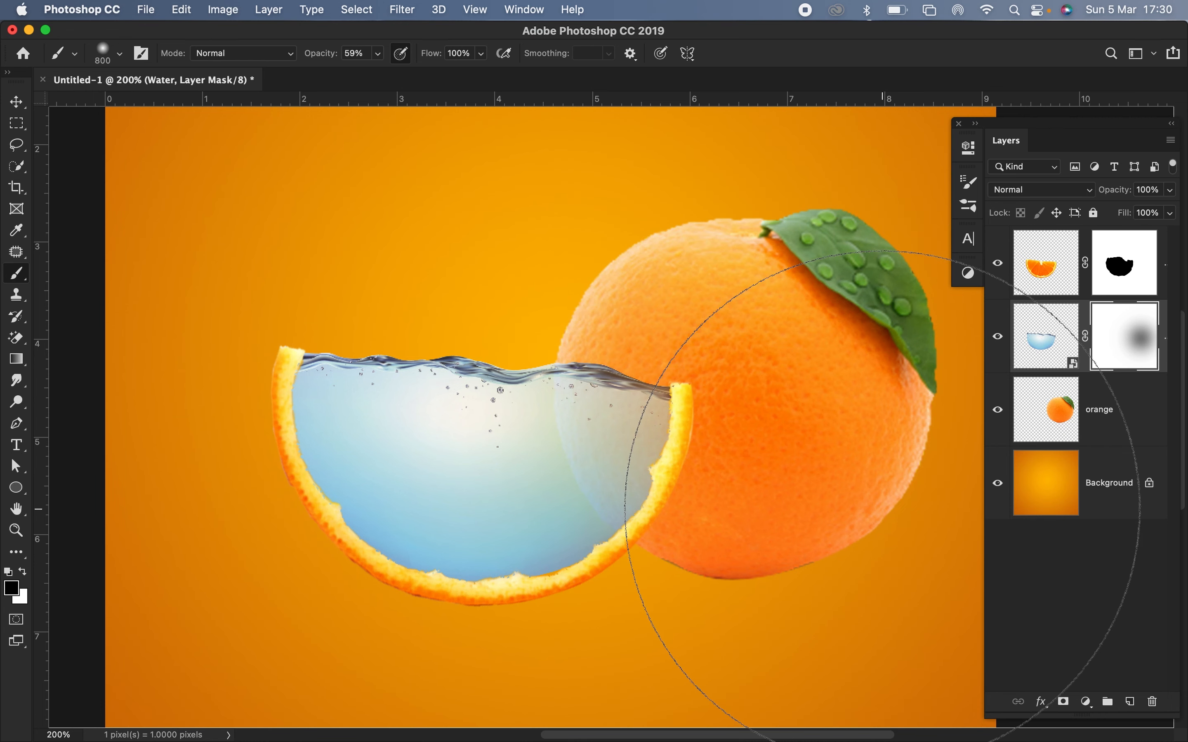
left_click(783, 469)
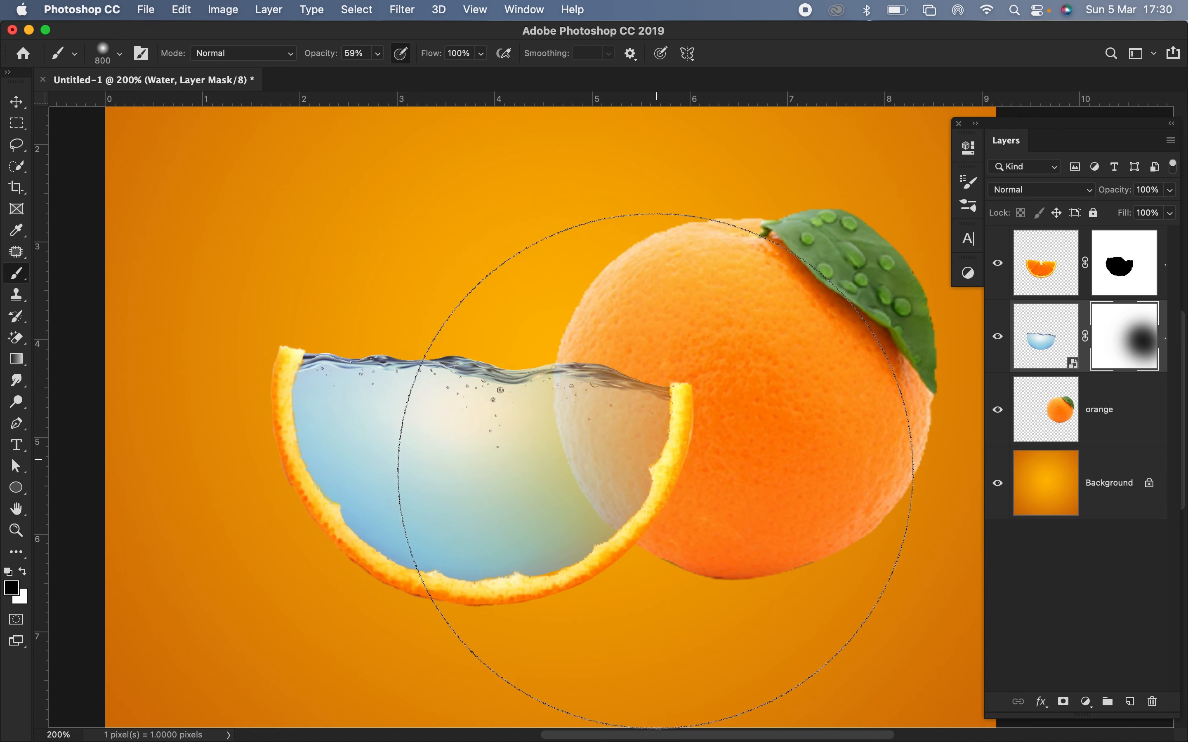
key("super+minus")
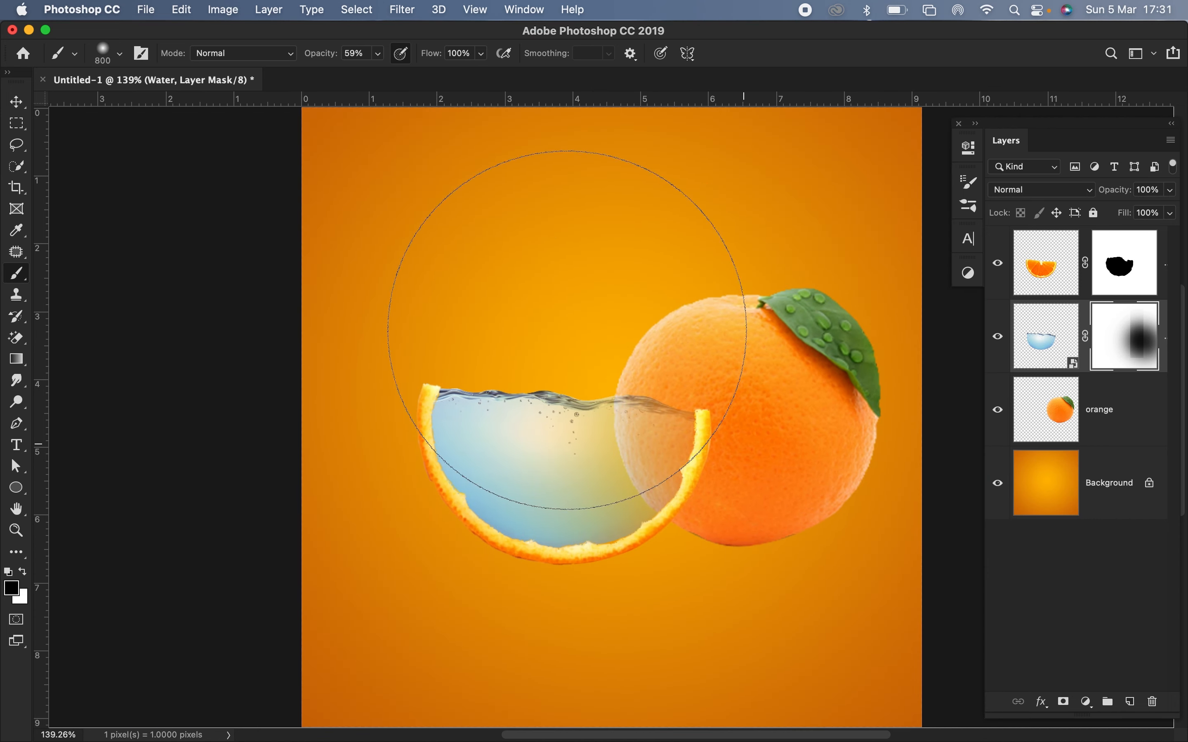
Try moving the whole orange farther behind the water-filled rind, and undo the move.
left_click(19, 103)
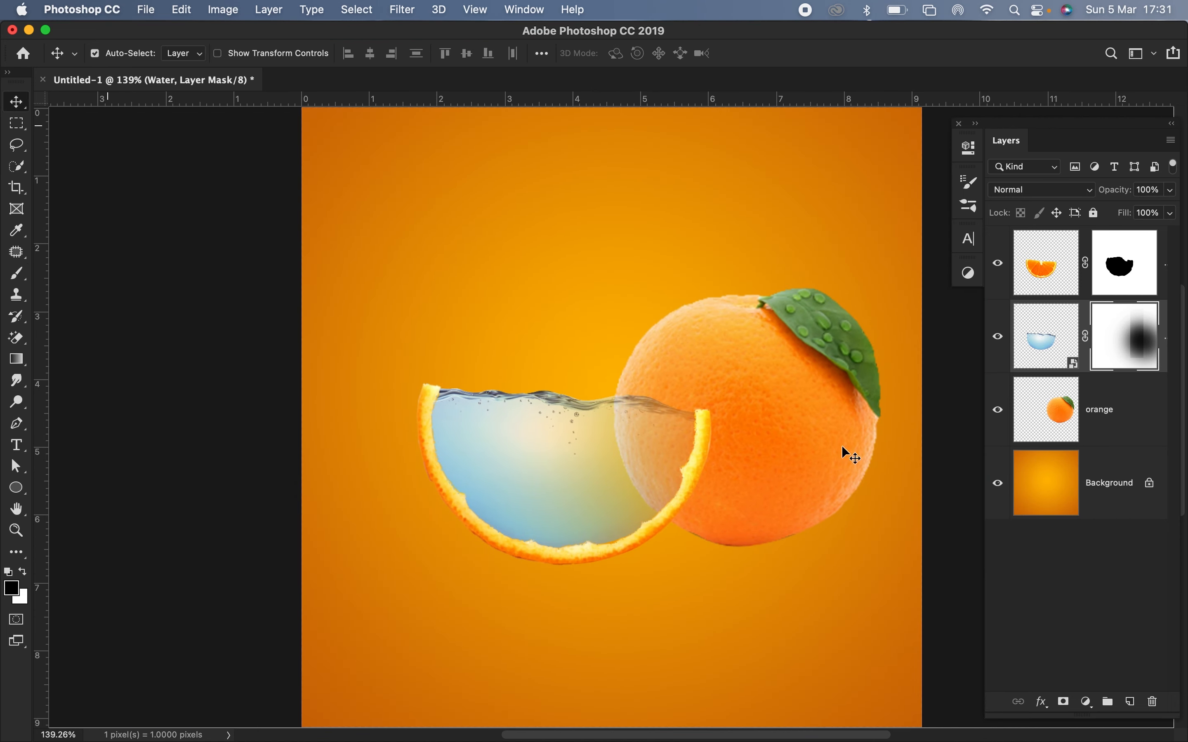
left_click_drag(768, 394, 677, 389)
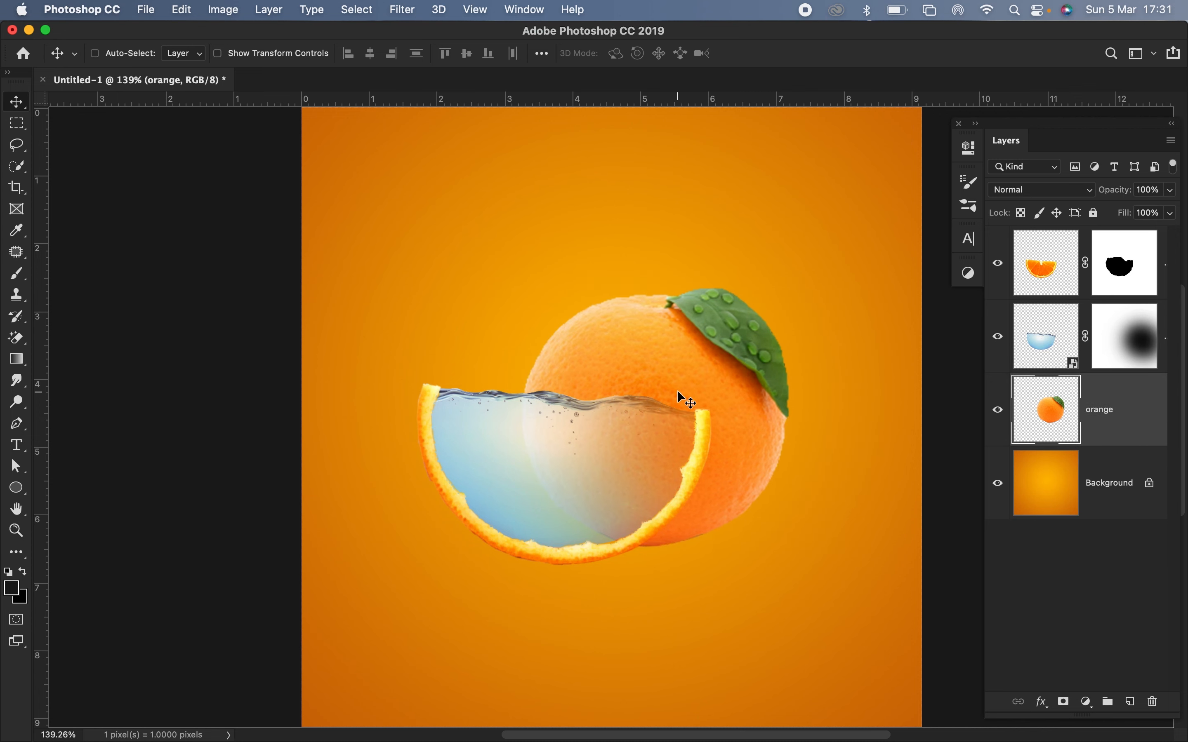
key("super+z")
Paint white on the Water layer mask with a soft 400 px brush to restore the waterline near the whole orange.
left_click(517, 465)
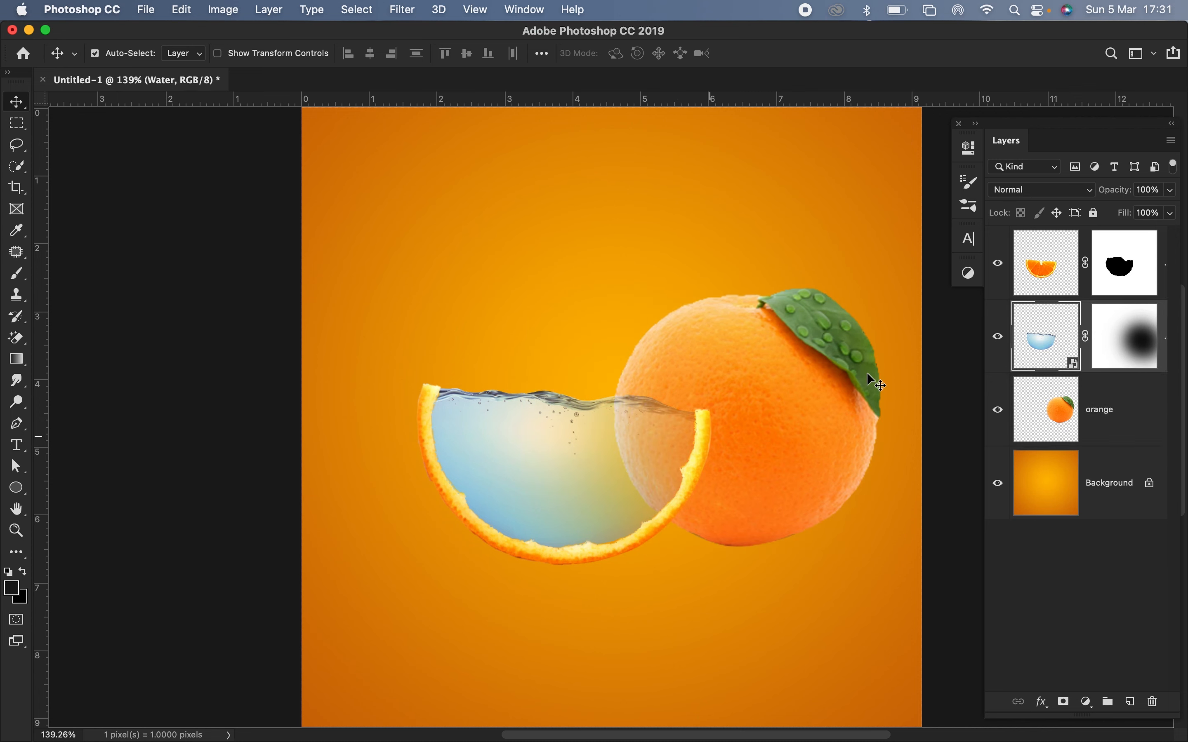
left_click(1138, 315)
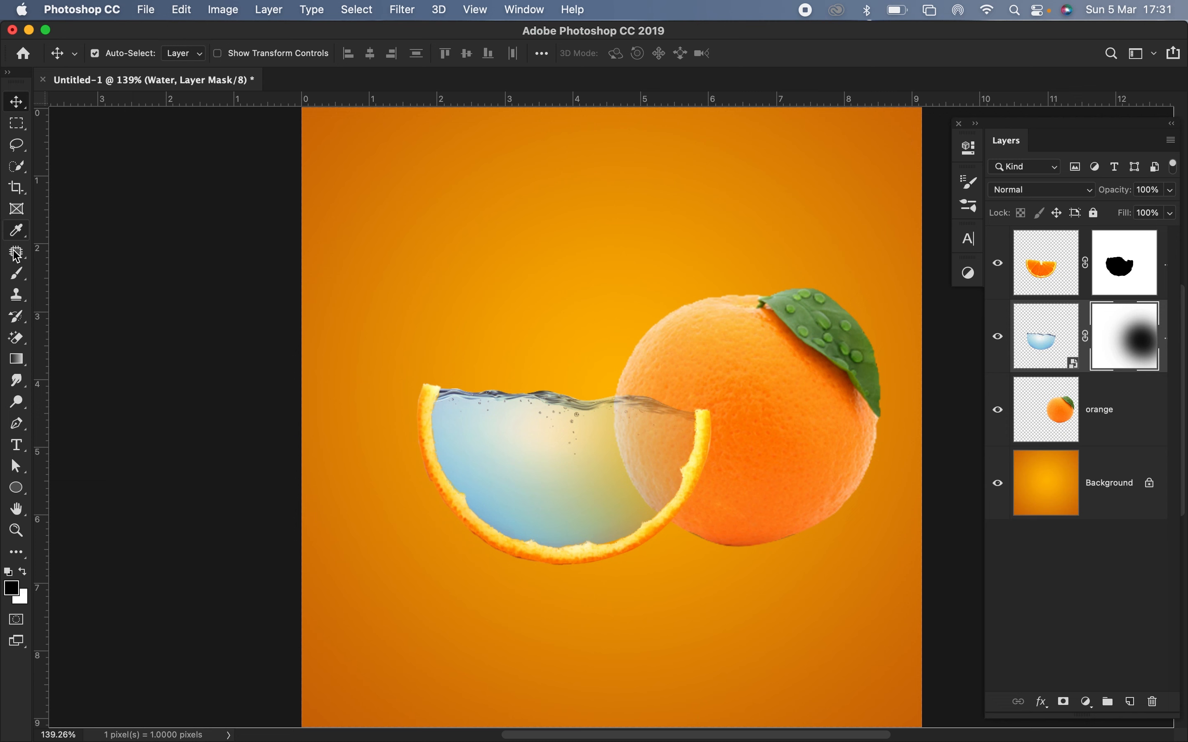
left_click(15, 275)
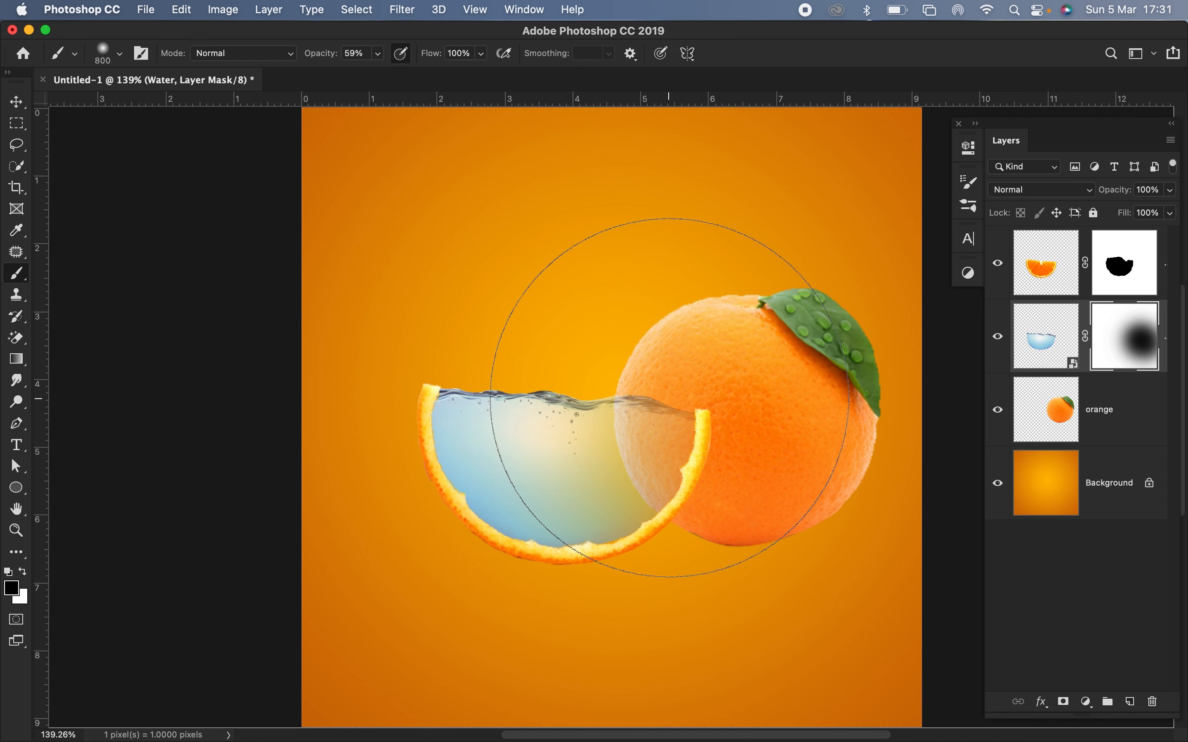
key("bracketleft")
key("bracketleft")
key("bracketleft")
key("bracketleft")
key("bracketleft")
key("bracketleft")
key("bracketleft")
key("bracketleft")
key("bracketleft")
key("bracketleft")
key("bracketleft")
key("x")
key("bracketright")
key("bracketright")
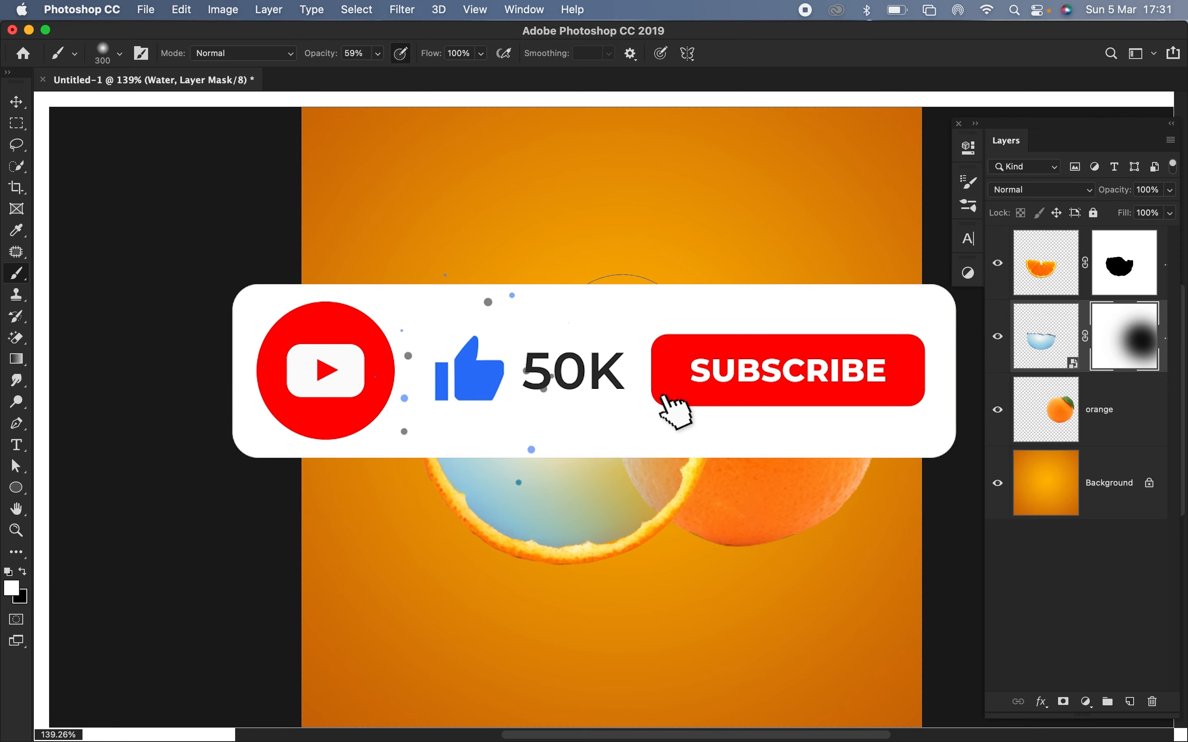
key("bracketright")
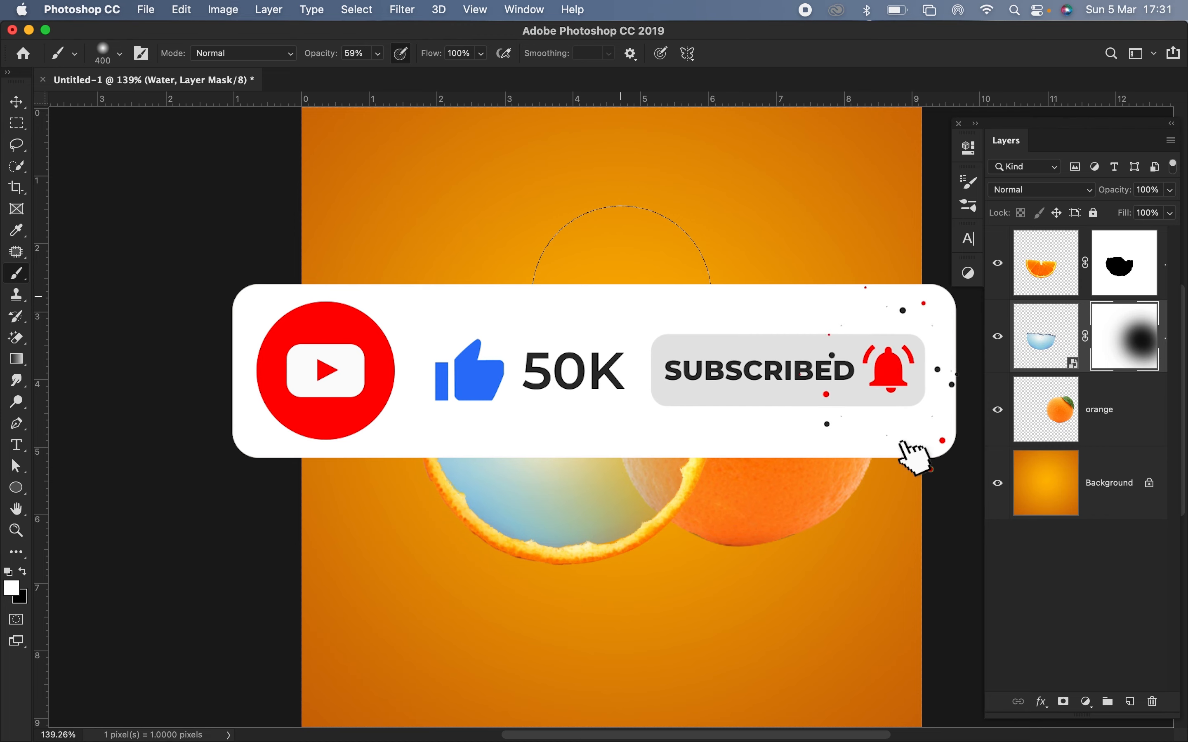
mouse_move(649, 299)
left_mouse_down()
mouse_move(597, 305)
mouse_move(559, 327)
mouse_move(580, 335)
mouse_move(654, 308)
mouse_move(713, 337)
mouse_move(570, 336)
left_mouse_up()
key("v")
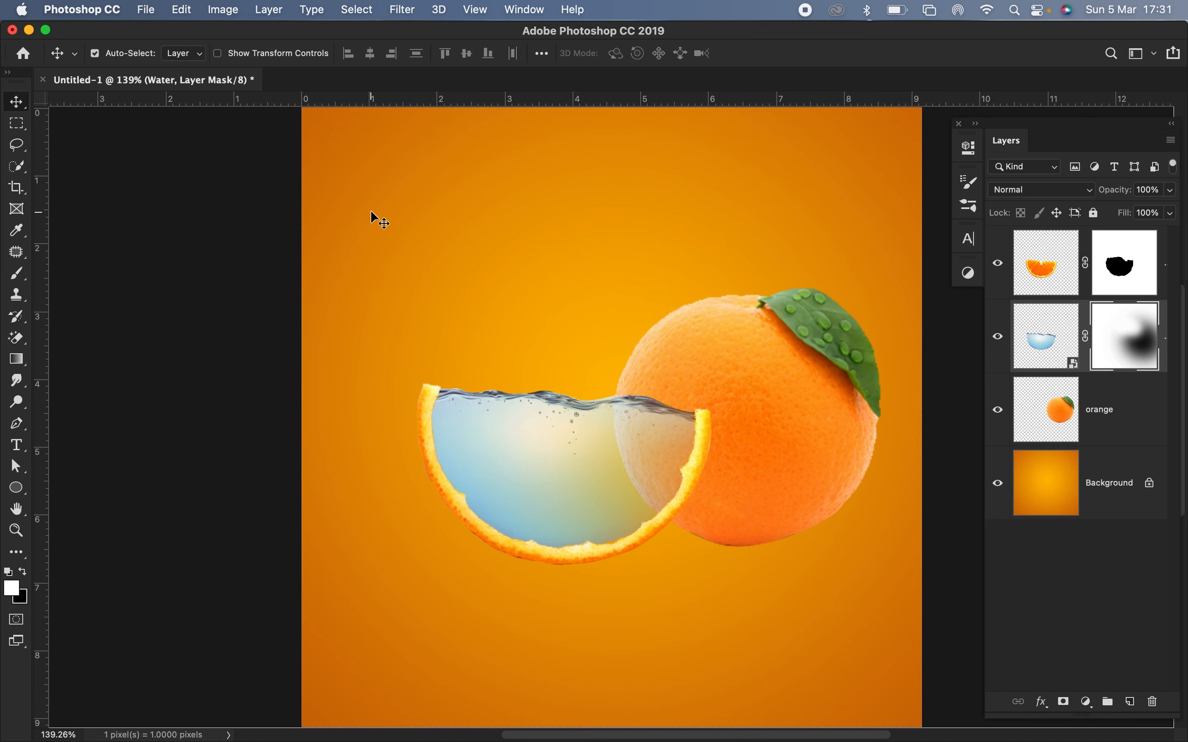
Open fishes.png and lasso the side-view fish in the middle of the lowest row.
key("super+Tab")
left_click_drag(705, 456, 538, 338)
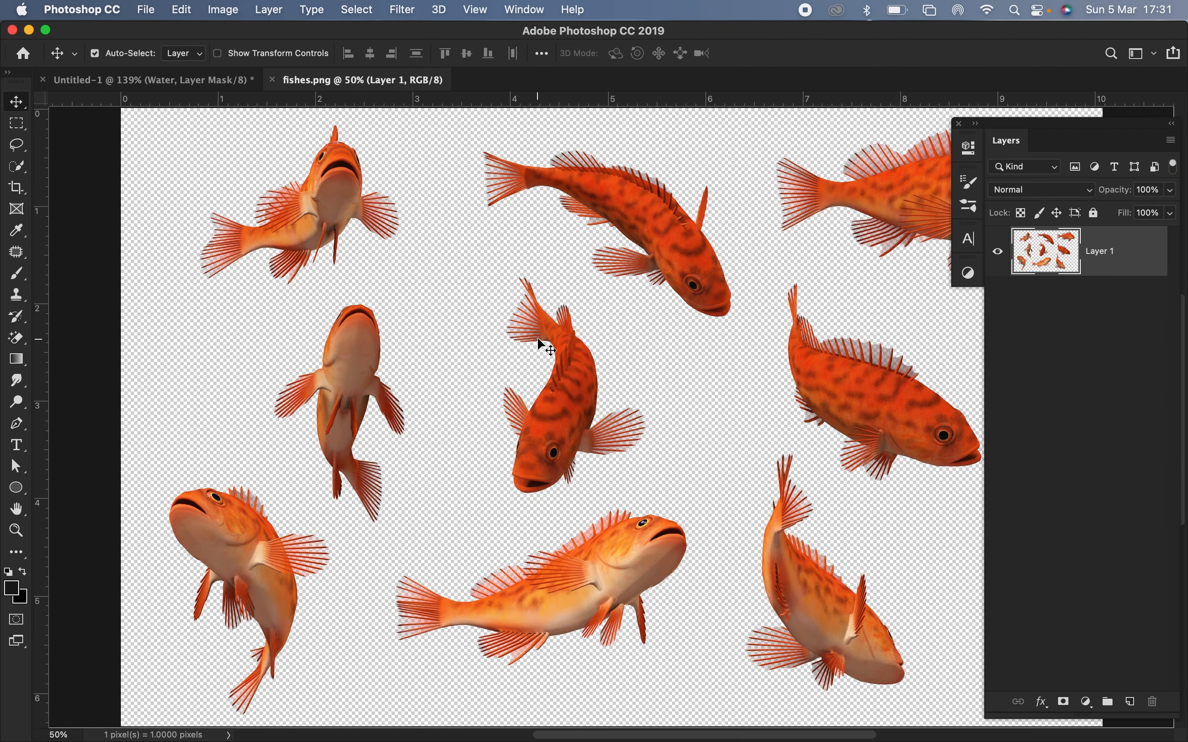
left_click(16, 145)
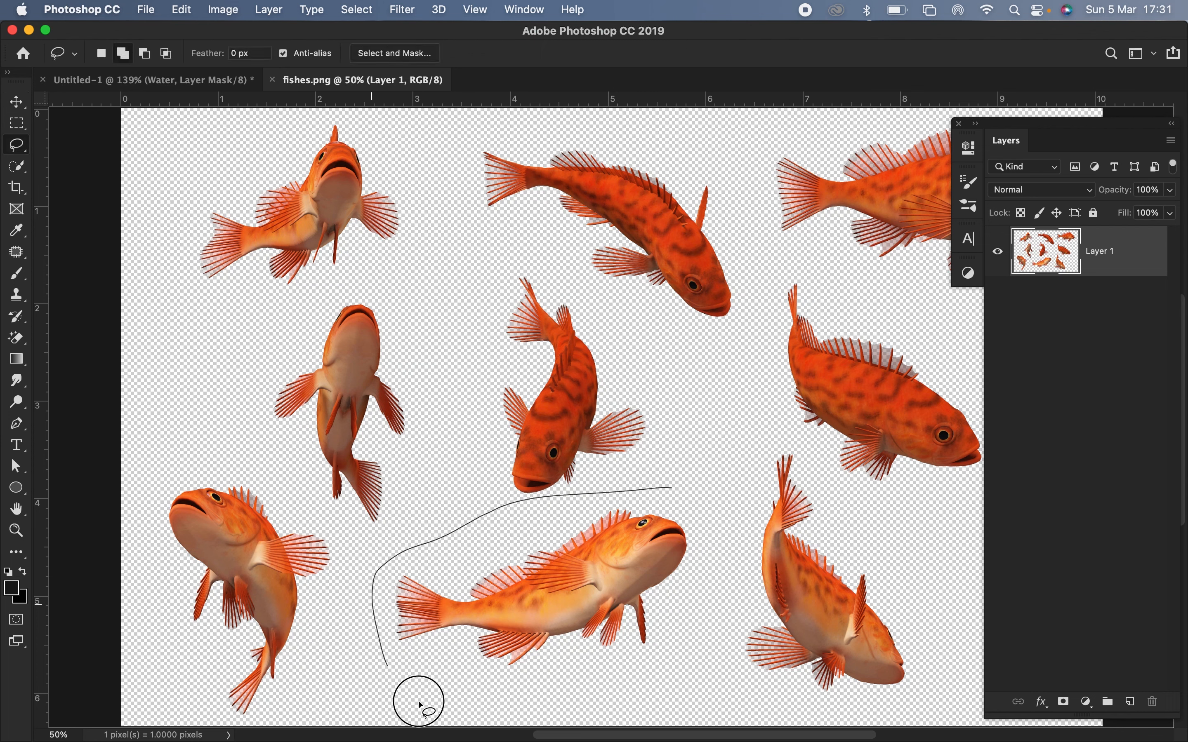
mouse_move(676, 620)
left_mouse_down()
mouse_move(695, 576)
mouse_move(674, 489)
left_mouse_up()
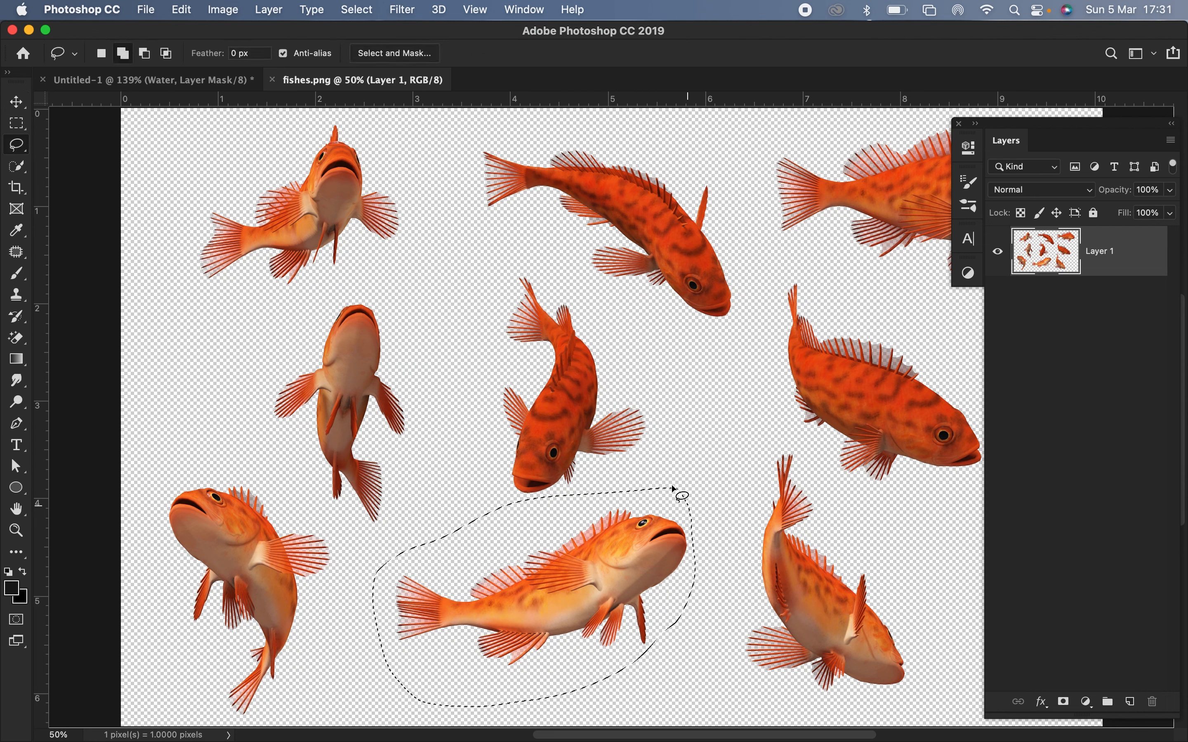
Copy the selected fish into the orange composition and place it over the water-filled rind.
key("v")
left_click_drag(584, 537, 185, 86)
left_click_drag(531, 475, 532, 474)
Scale the fish proportionally to 13.81%, position it inside the water, and apply the transformation.
key("super+t")
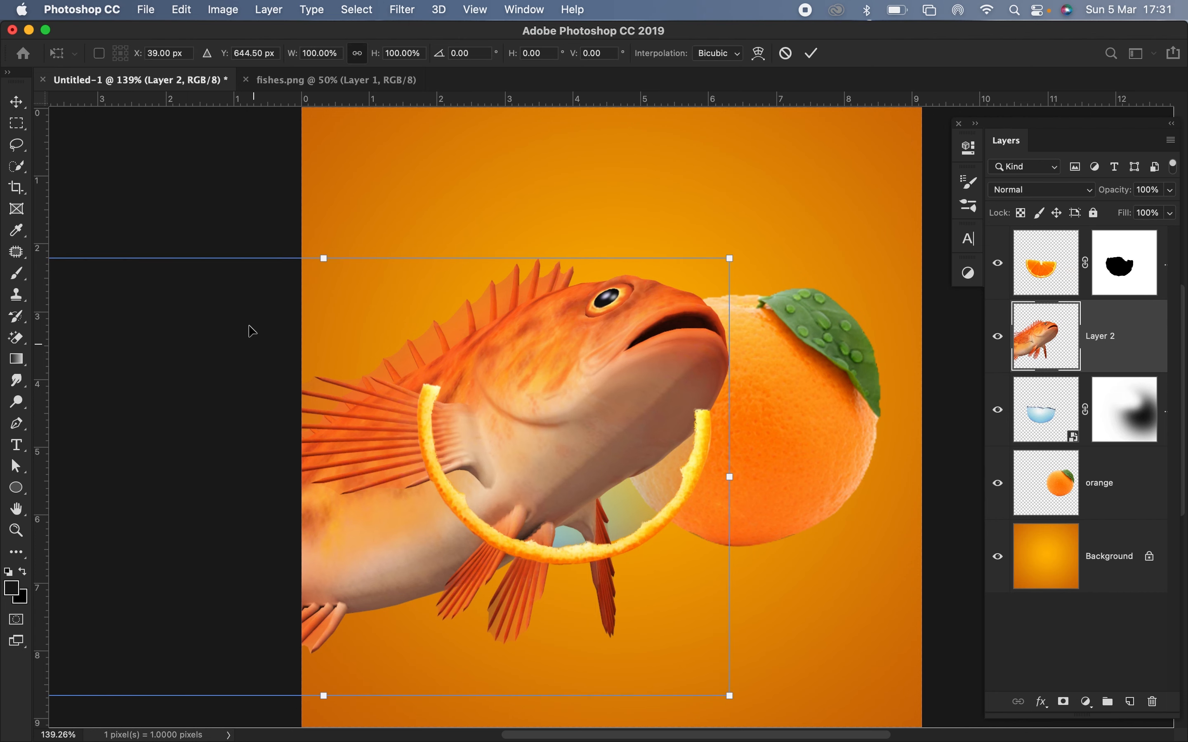
left_click_drag(346, 515, 539, 480)
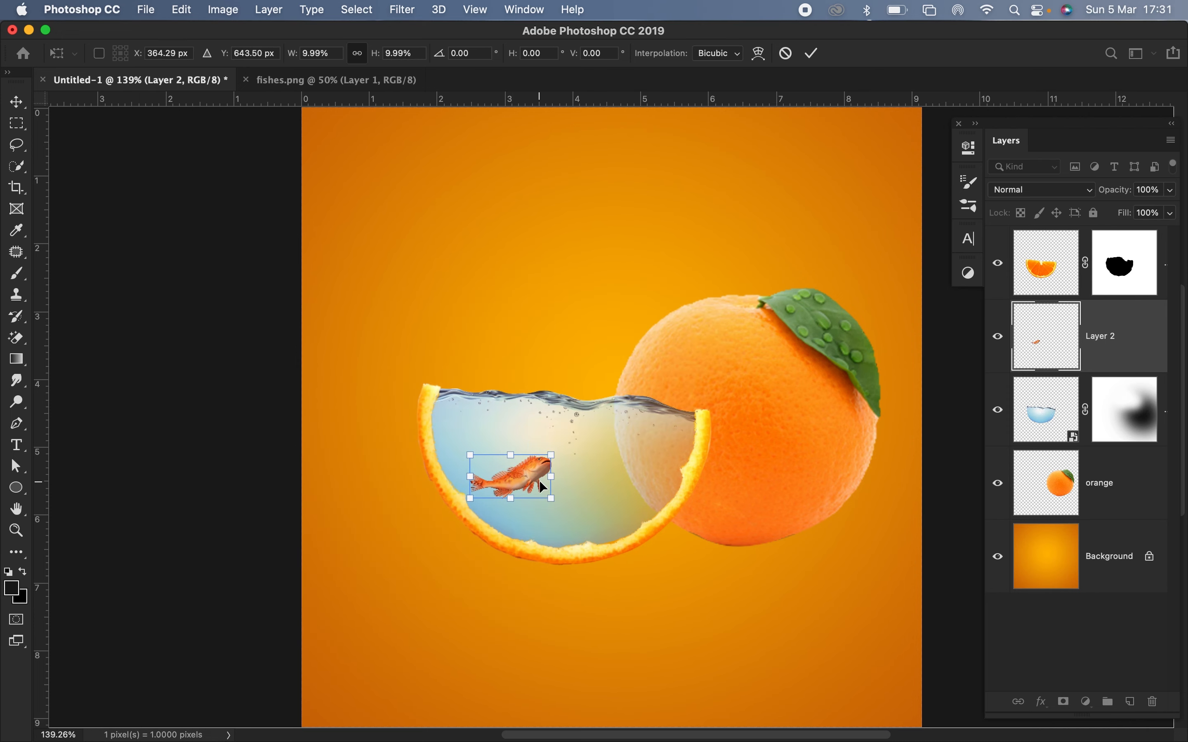
key("super+equal")
key("super+equal")
key("super+equal")
key("super+equal")
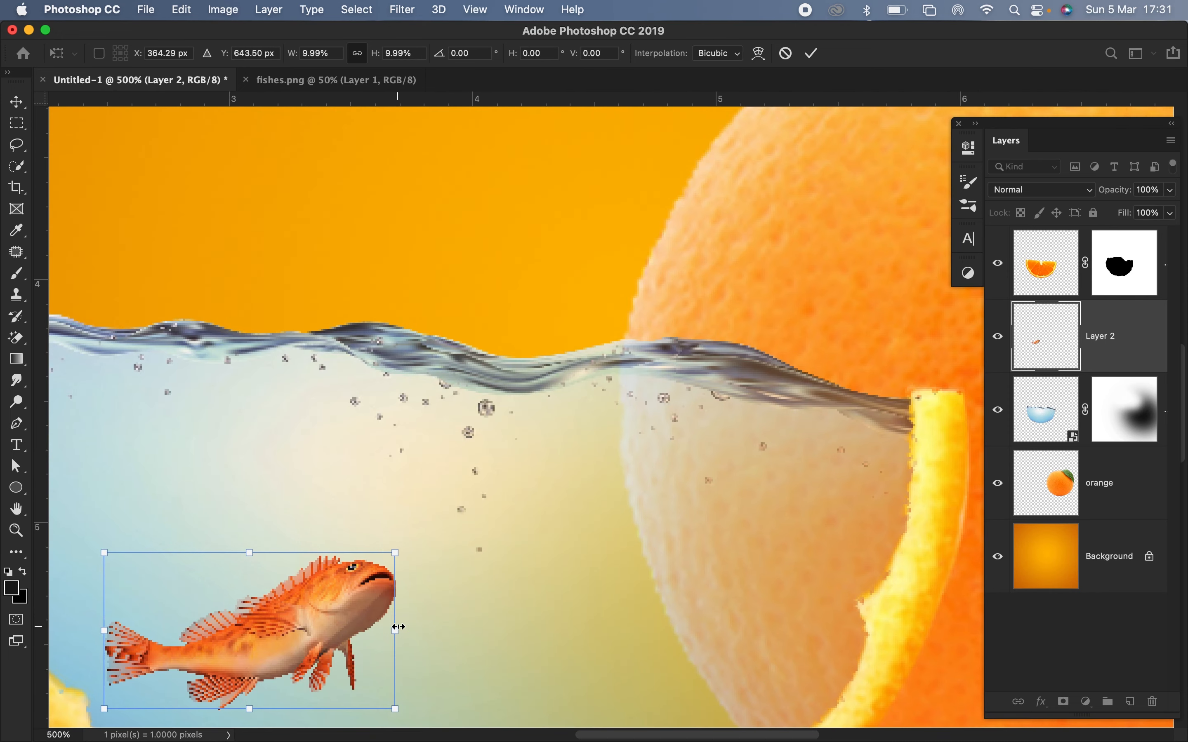
left_click_drag(395, 631, 502, 592)
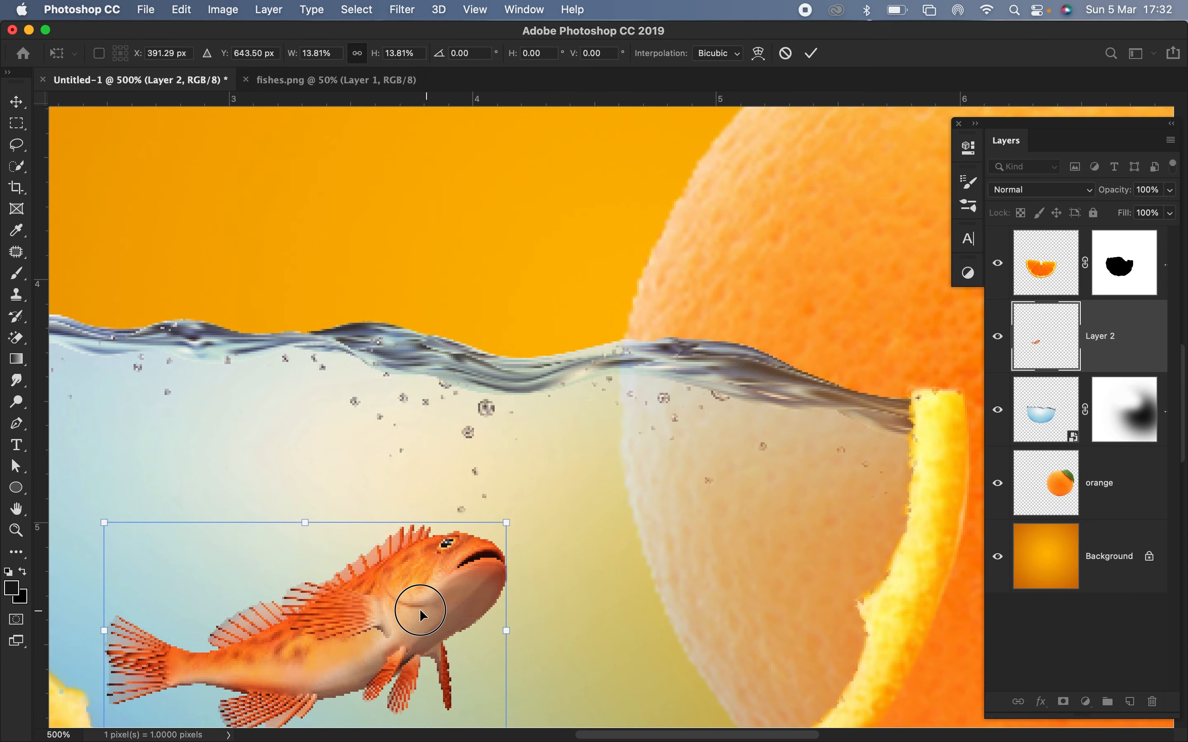
left_click_drag(418, 605, 409, 595)
key("Return")
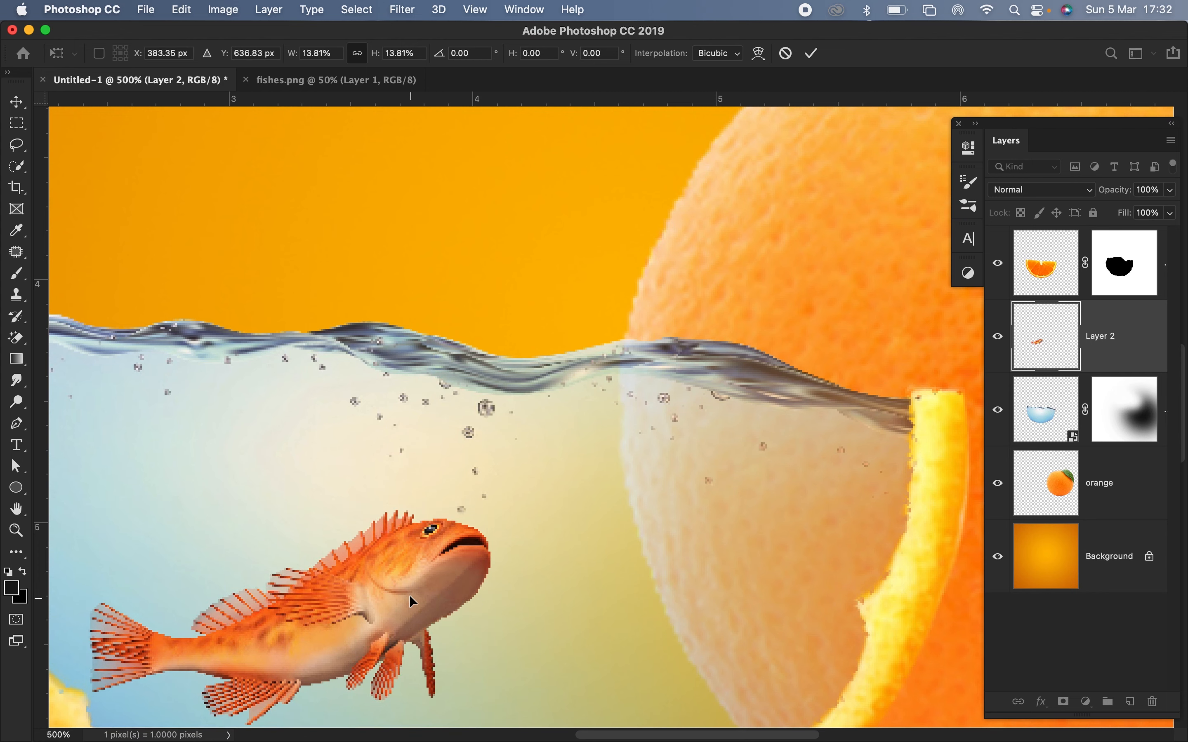
Nudge the fish slightly toward the whole orange within the water.
key("super+0")
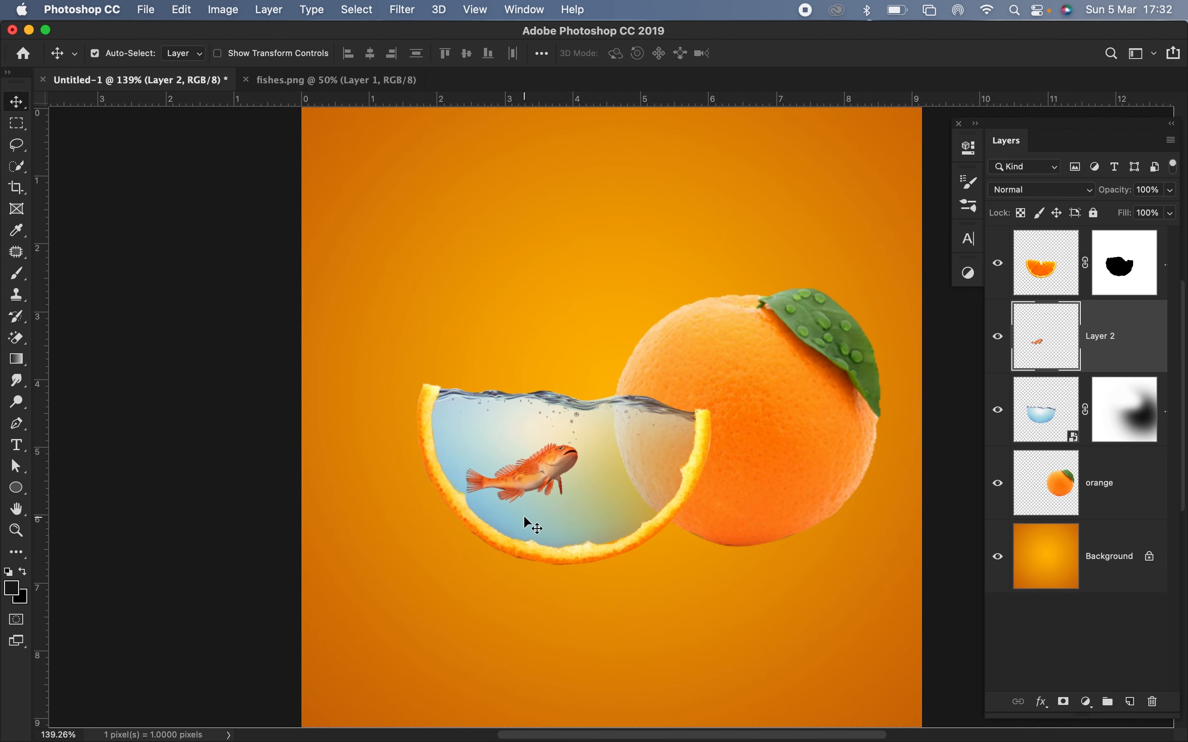
key("super+plus")
key("super+plus")
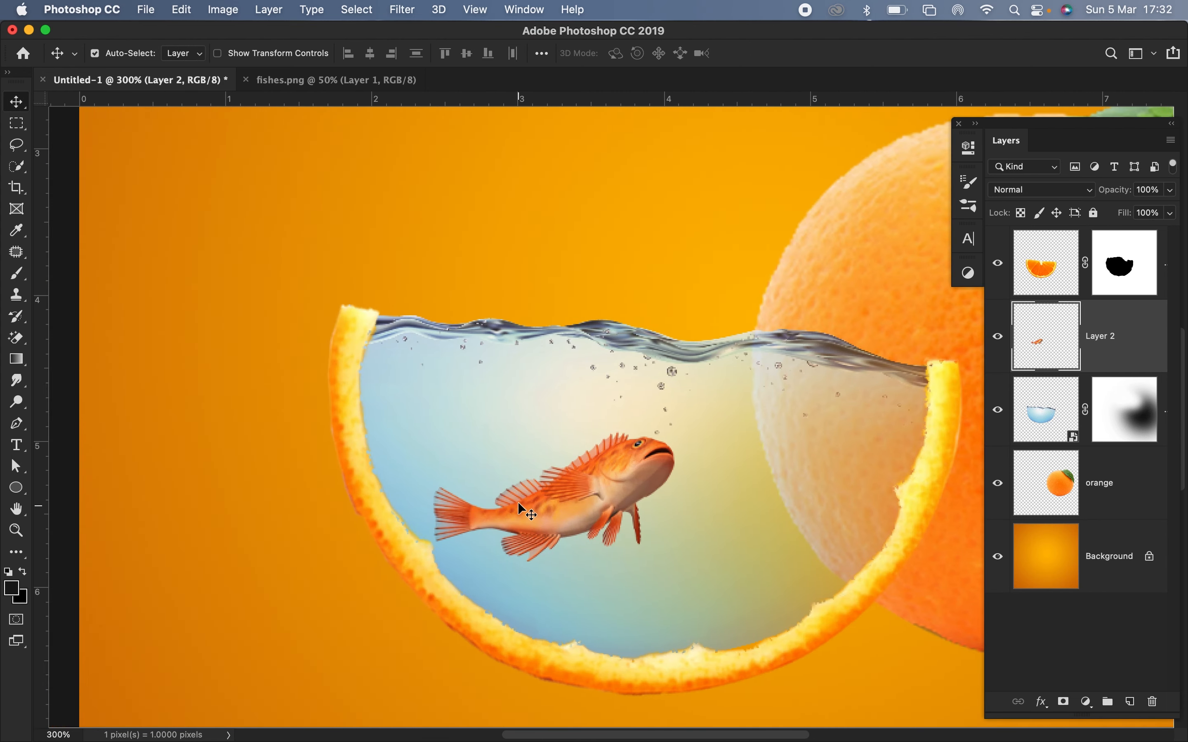
left_click_drag(521, 506, 530, 505)
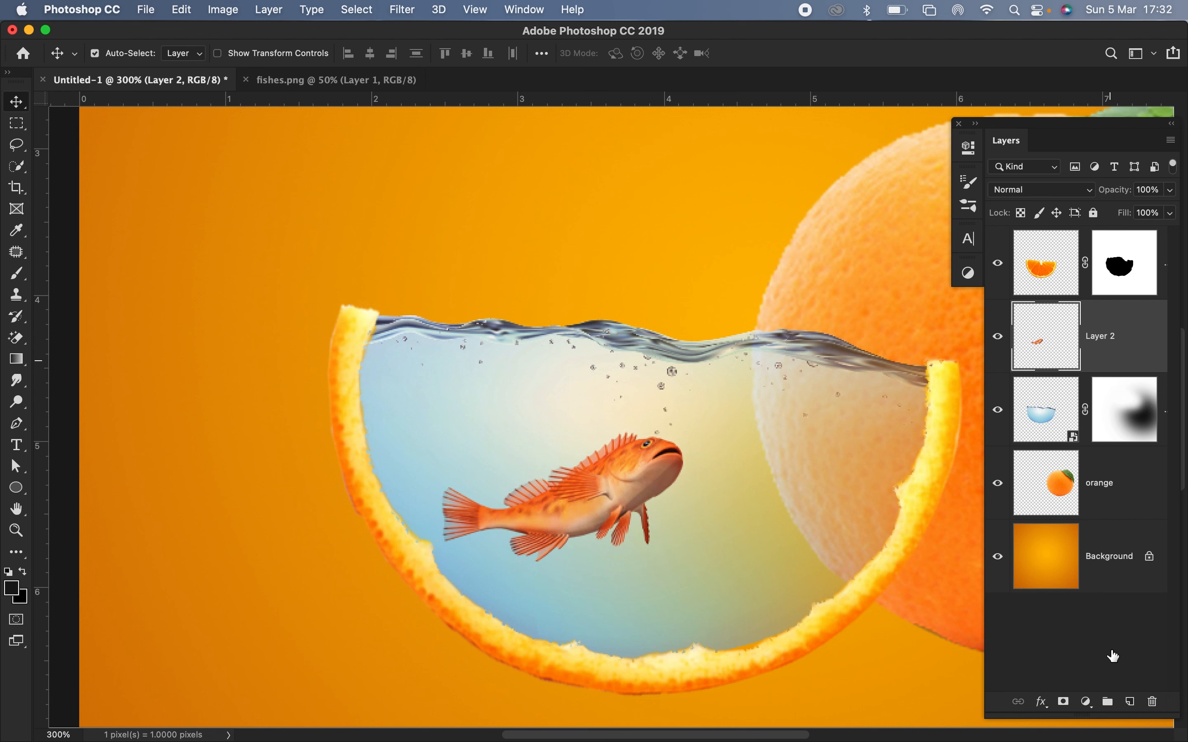
Add a layer mask to the fish layer and fade the tail and rear body with a soft 175 px black brush at 59% opacity.
left_click(1065, 703)
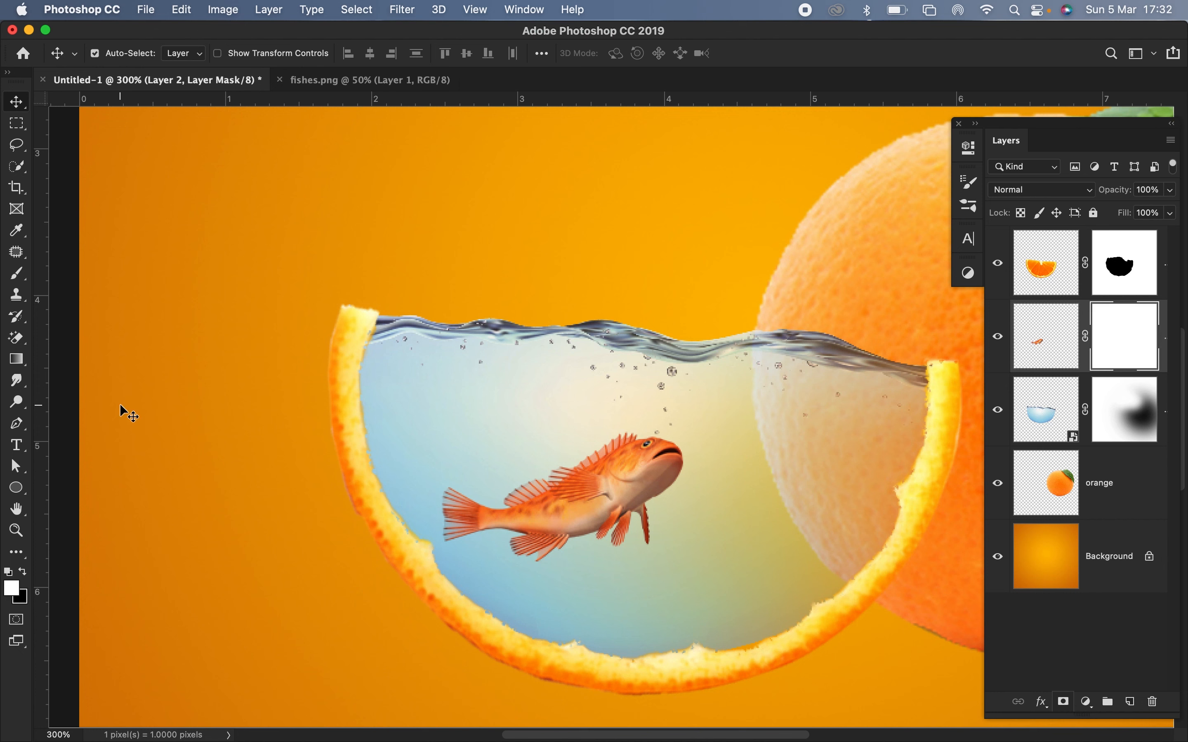
left_click(25, 293)
left_click(17, 273)
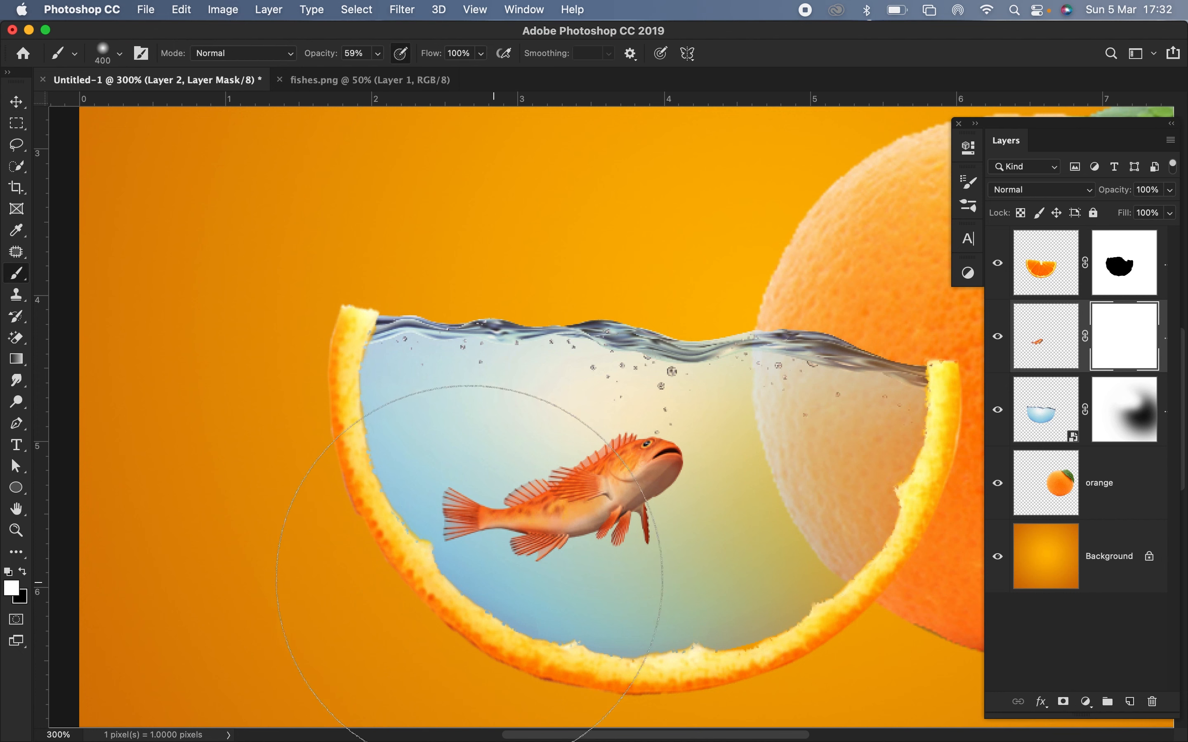
key("x")
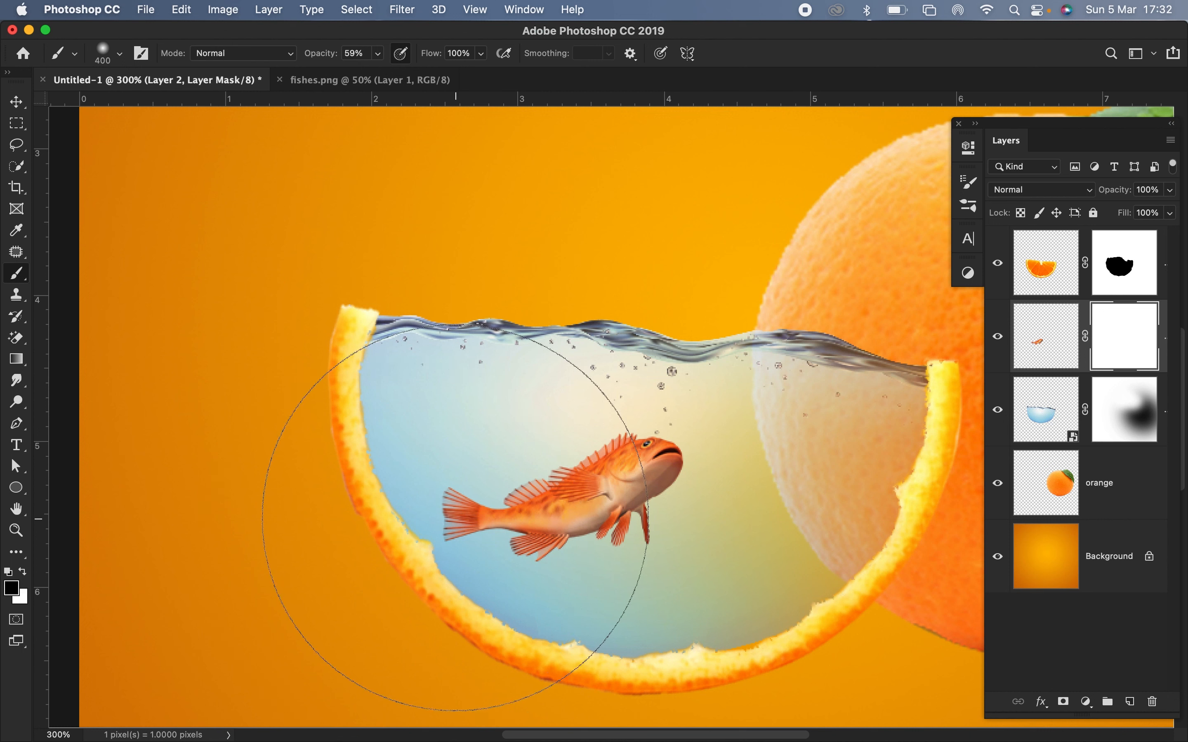
key("[")
key("[")
key("[")
key("[")
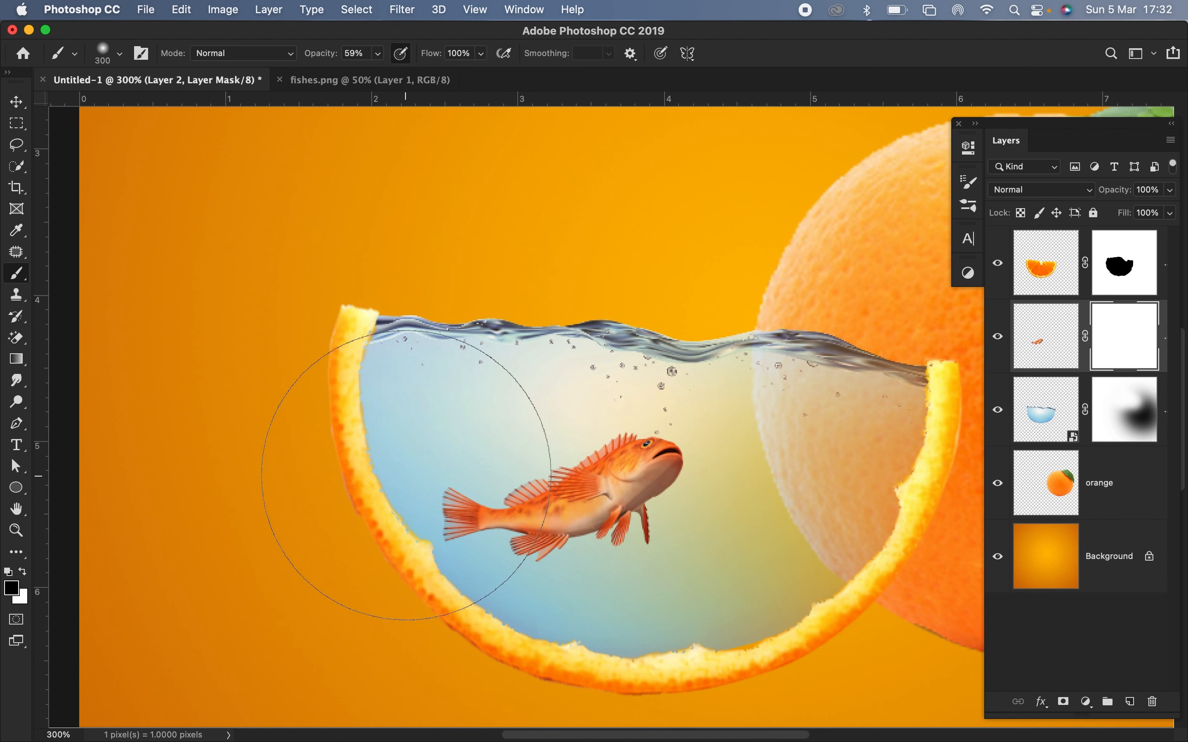
mouse_move(412, 499)
left_mouse_down()
mouse_move(479, 530)
mouse_move(471, 546)
mouse_move(457, 531)
mouse_move(378, 553)
left_mouse_up()
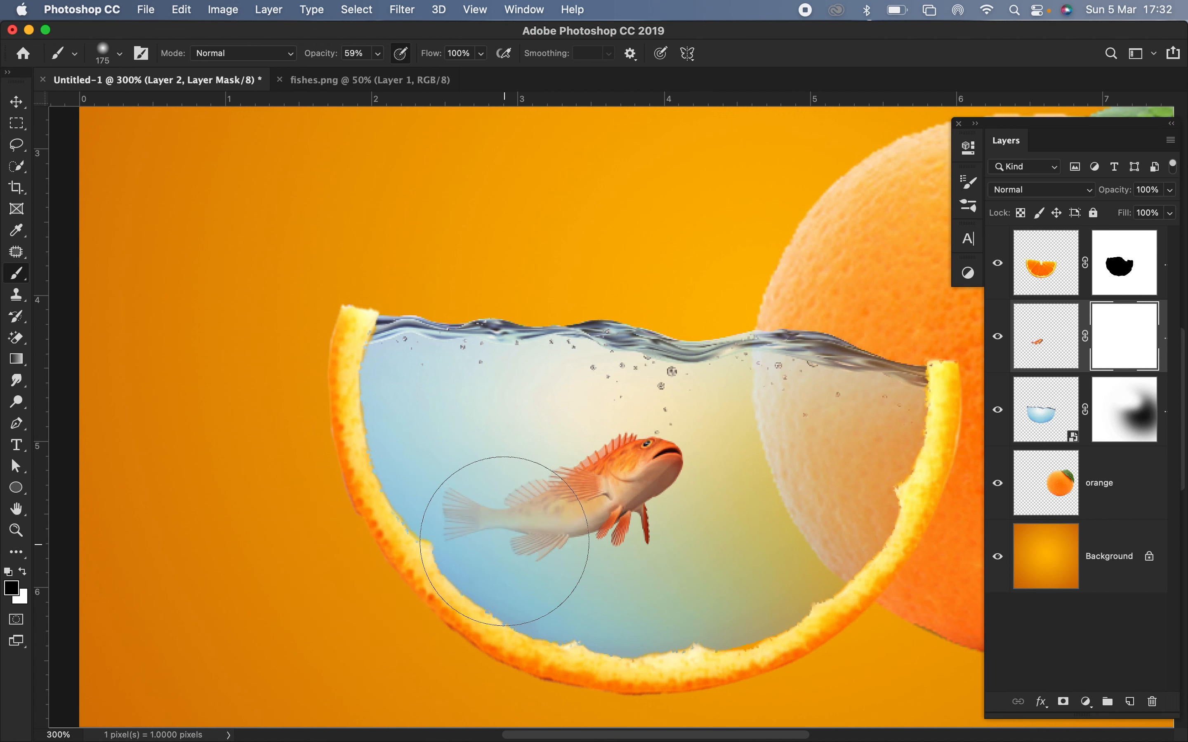
left_click_drag(490, 534, 236, 662)
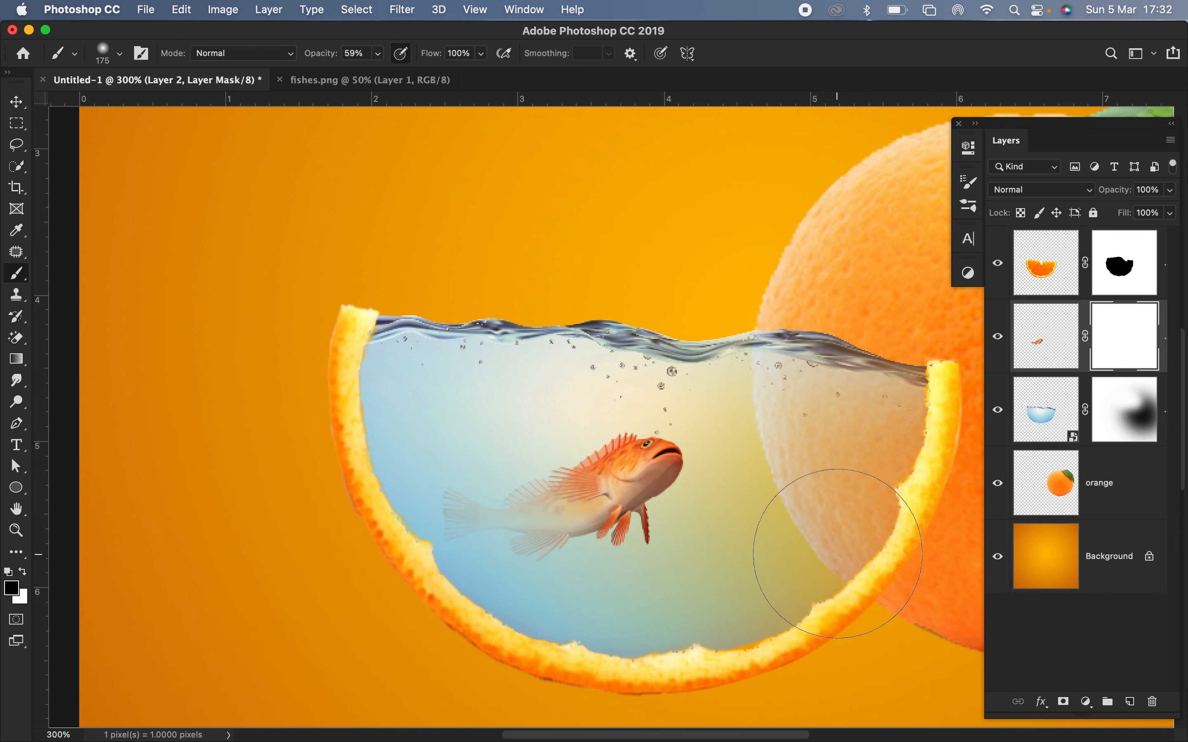
key("super+z")
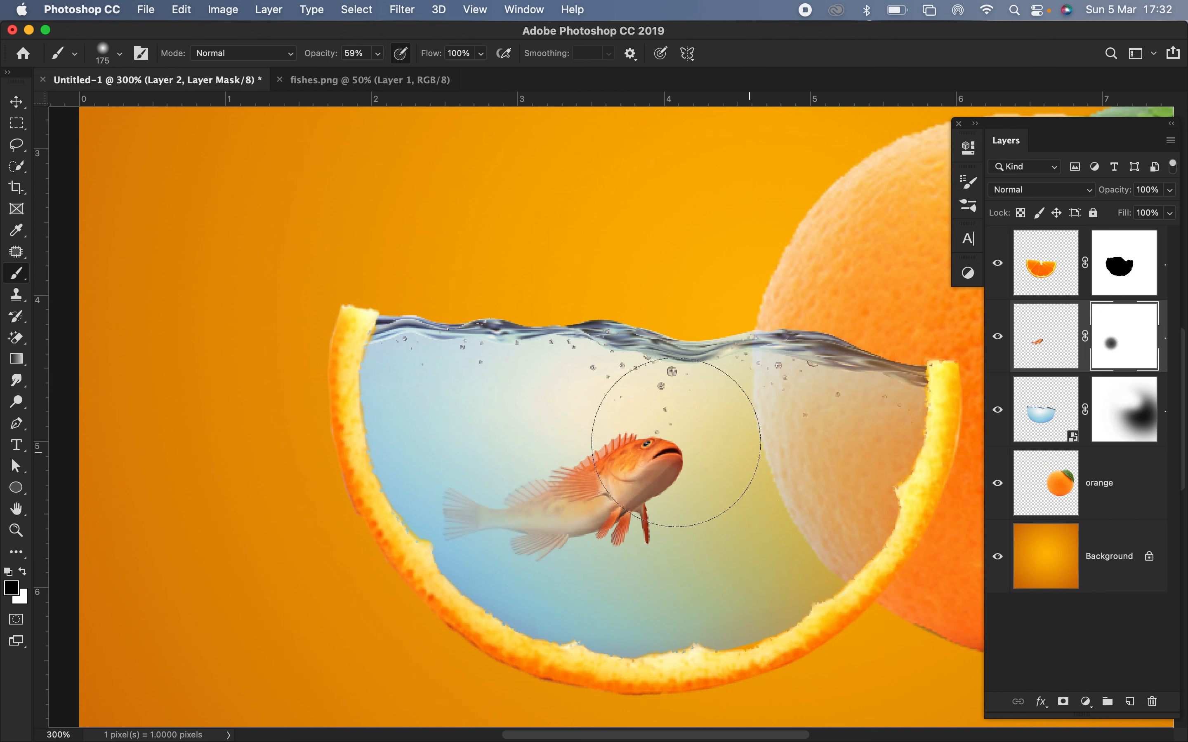
key("bracketright")
key("bracketright")
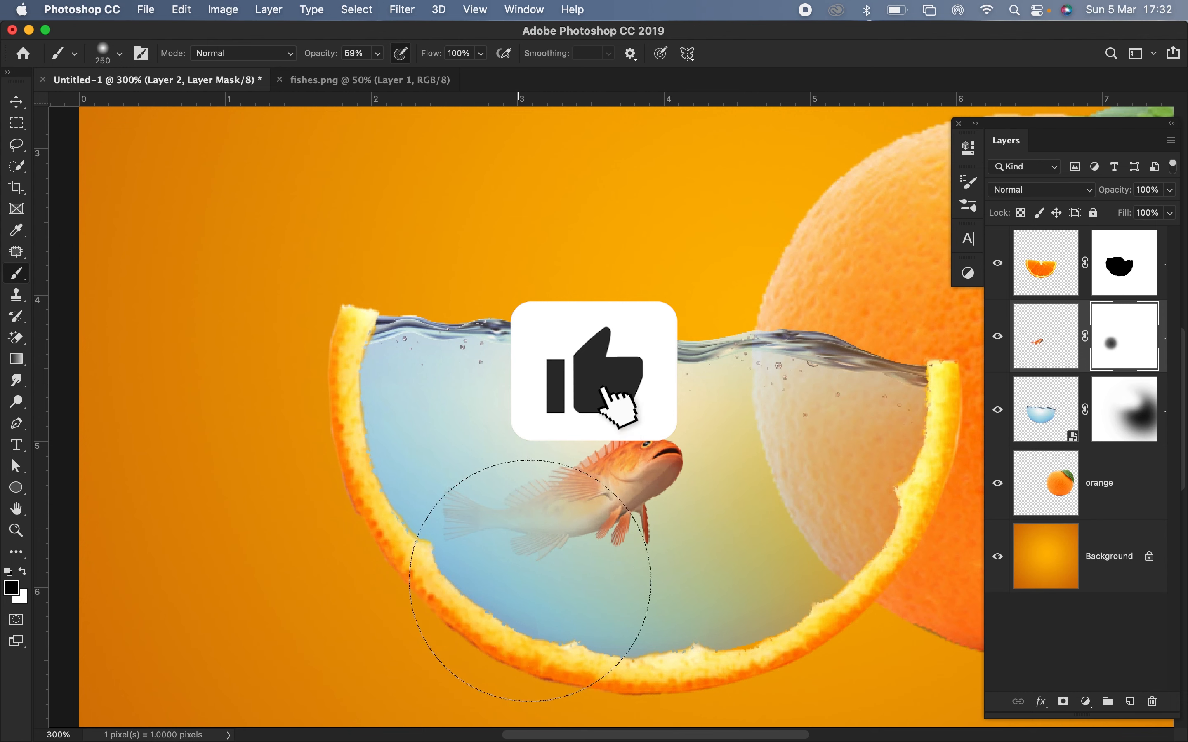
key("super+0")
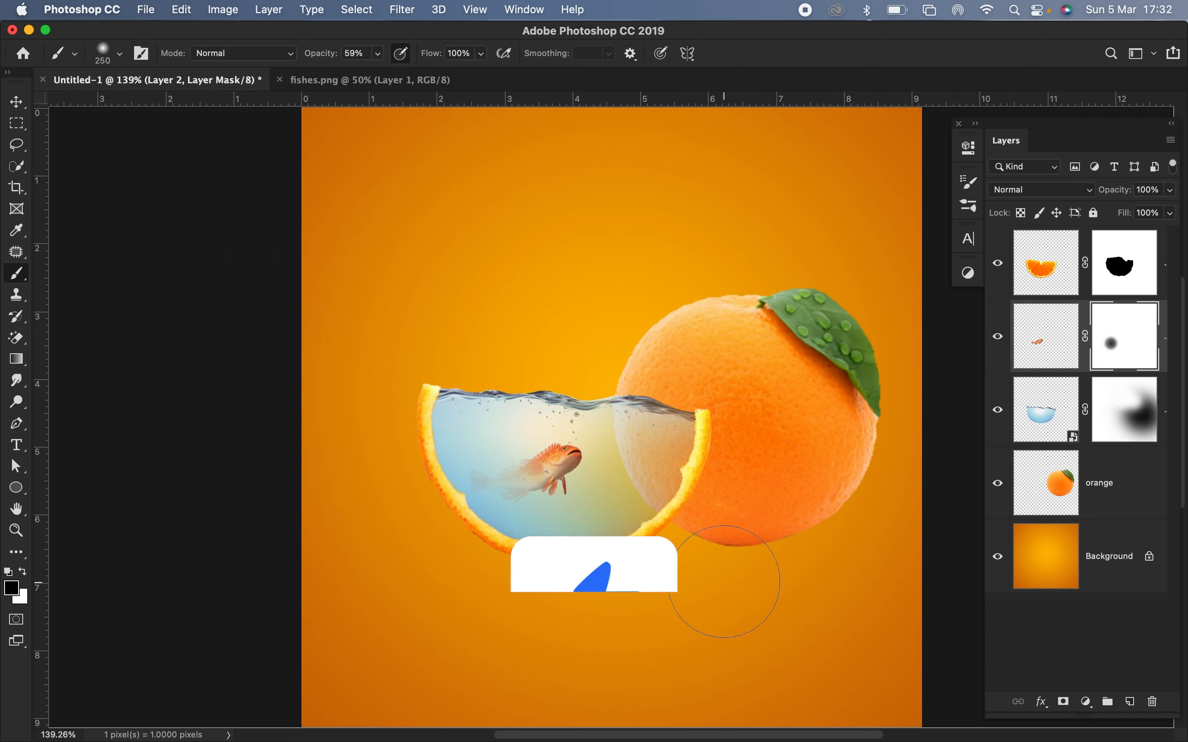
key("super+z")
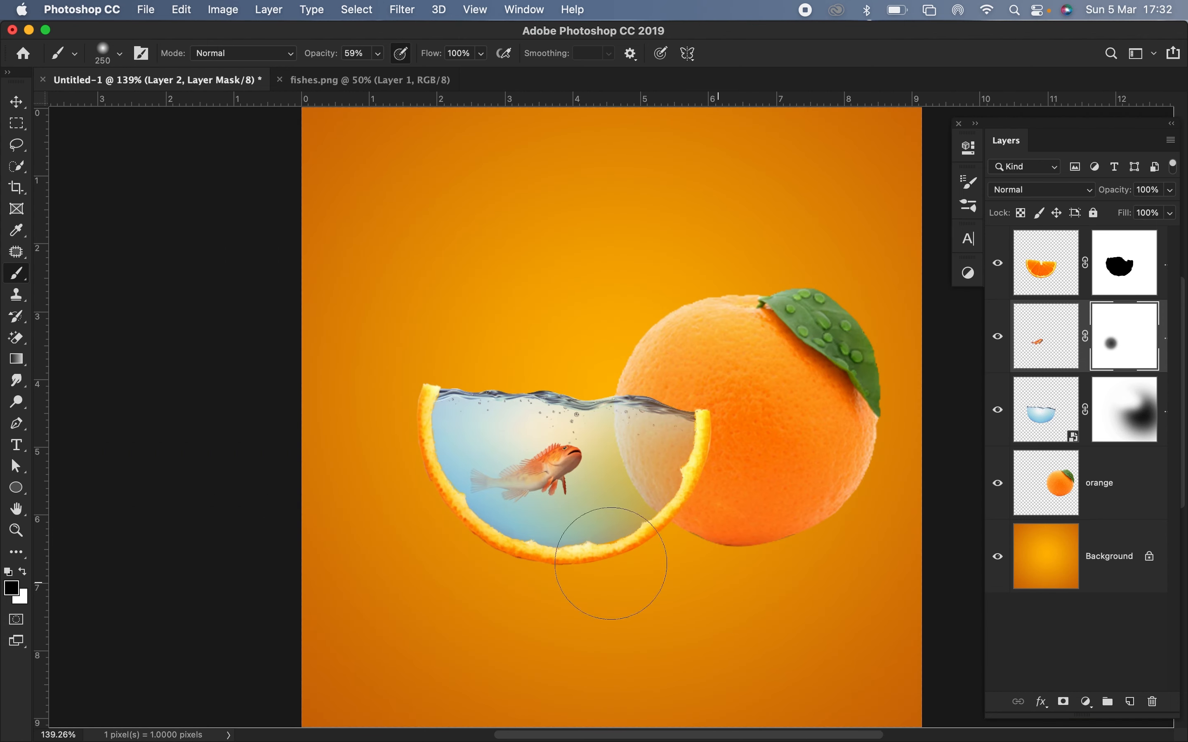
Add a new empty layer directly above the Background layer.
left_click(21, 101)
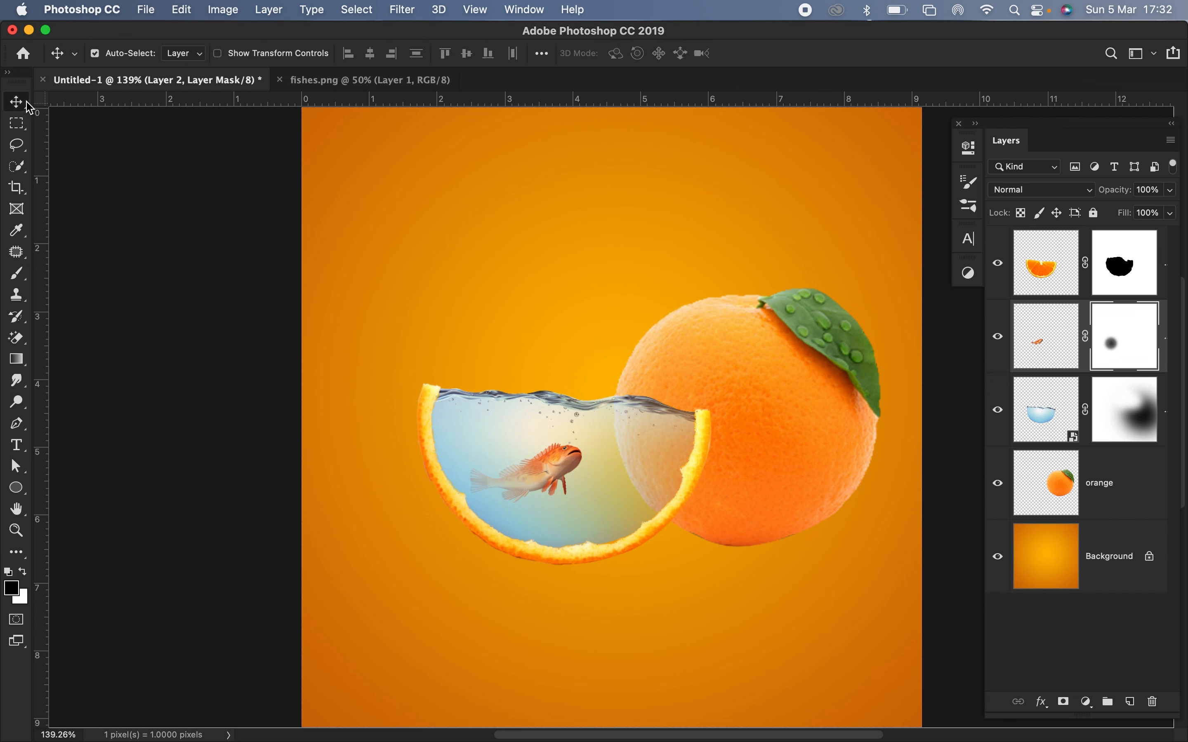
left_click(1043, 556)
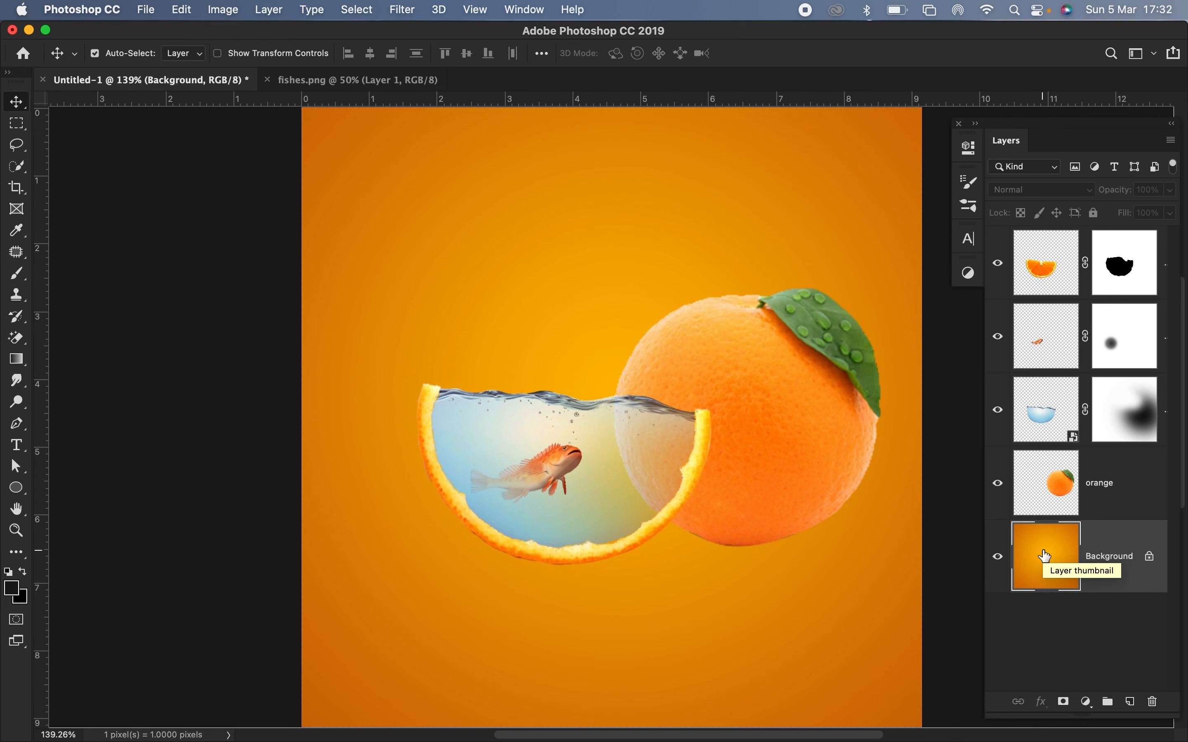
left_click(1131, 701)
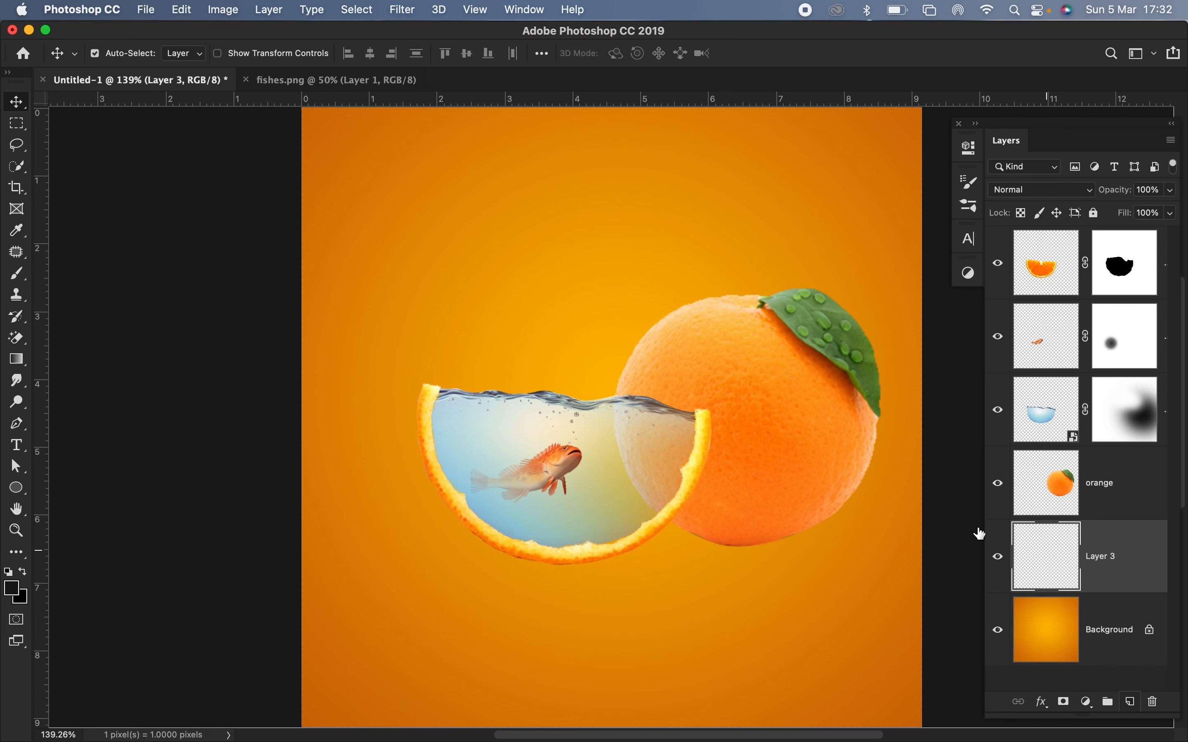
Paint a soft white glow on the new layer behind the rind and orange with an 1100 px brush at 59% opacity.
left_click(17, 274)
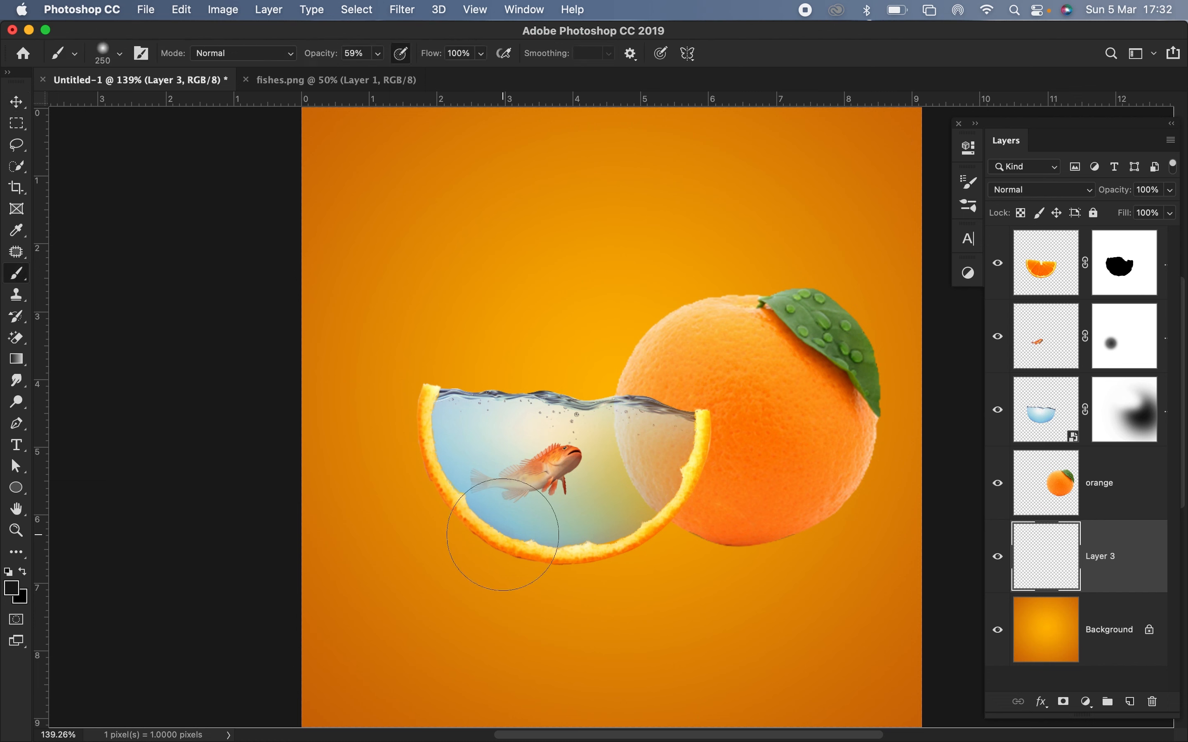
key("d")
key("x")
key("bracketright")
key("bracketright")
key("bracketright")
key("bracketright")
key("bracketright")
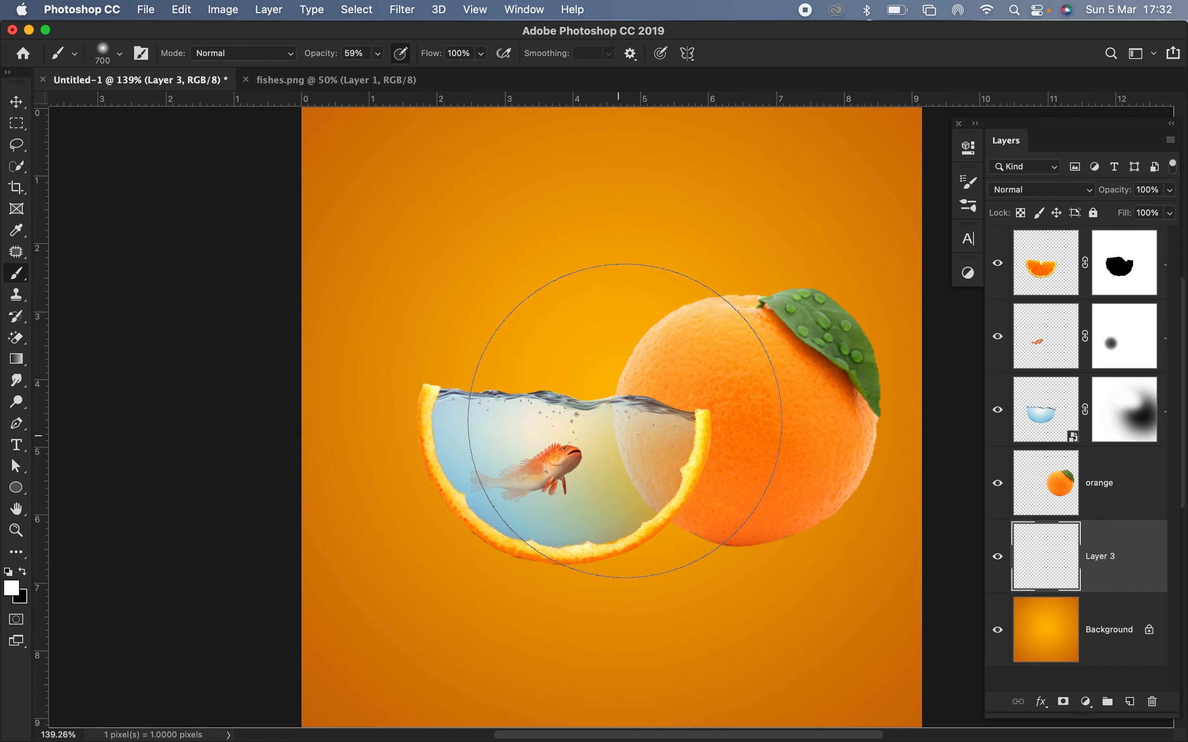
key("bracketright")
key("bracketright")
key("bracketright")
key("bracketright")
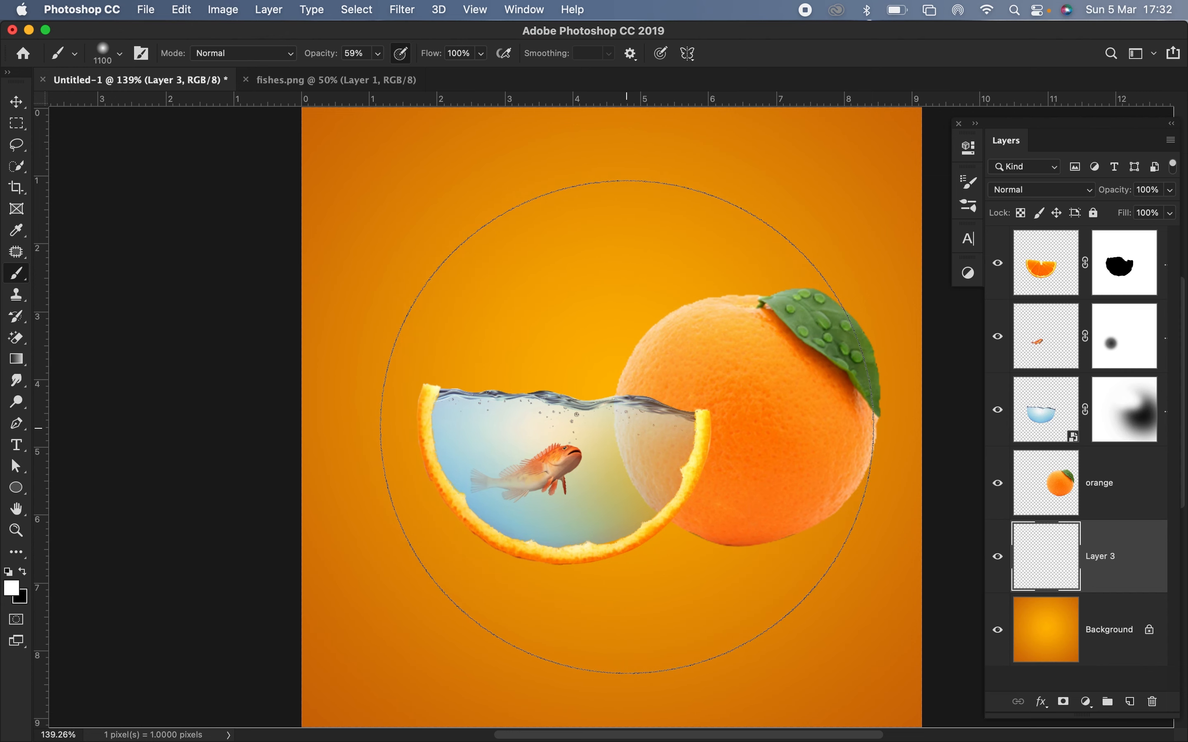
left_click(627, 623)
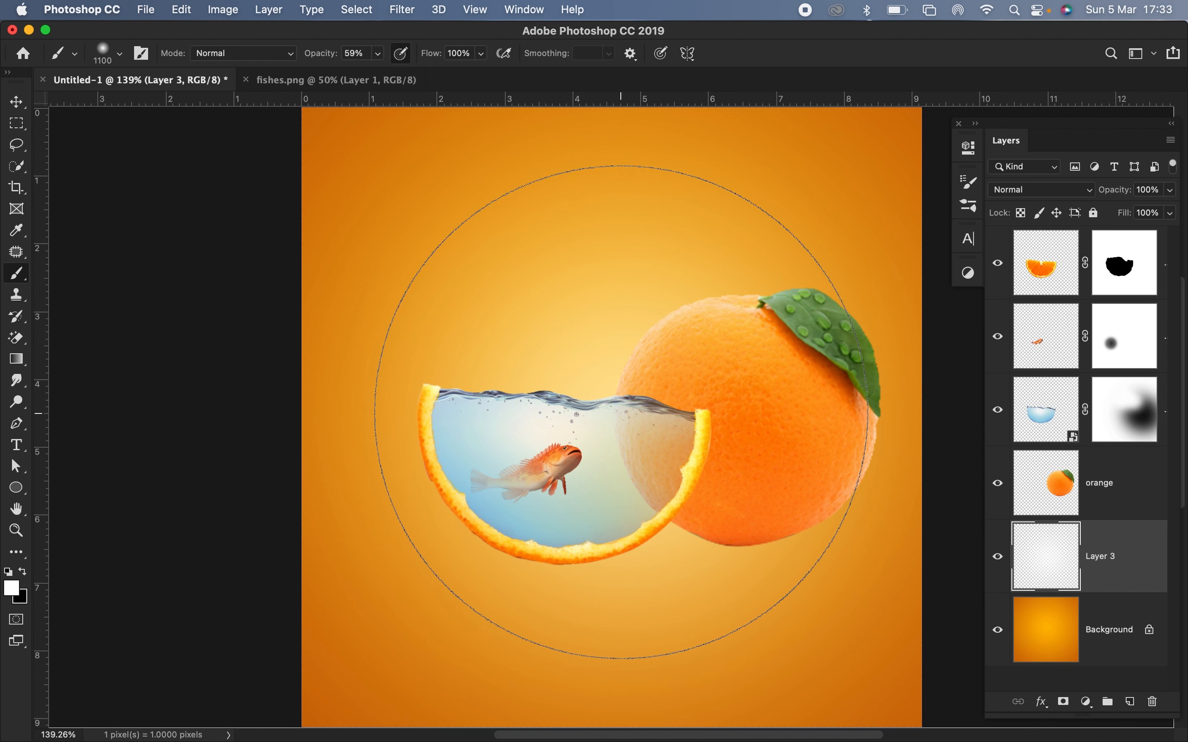
left_click(620, 412)
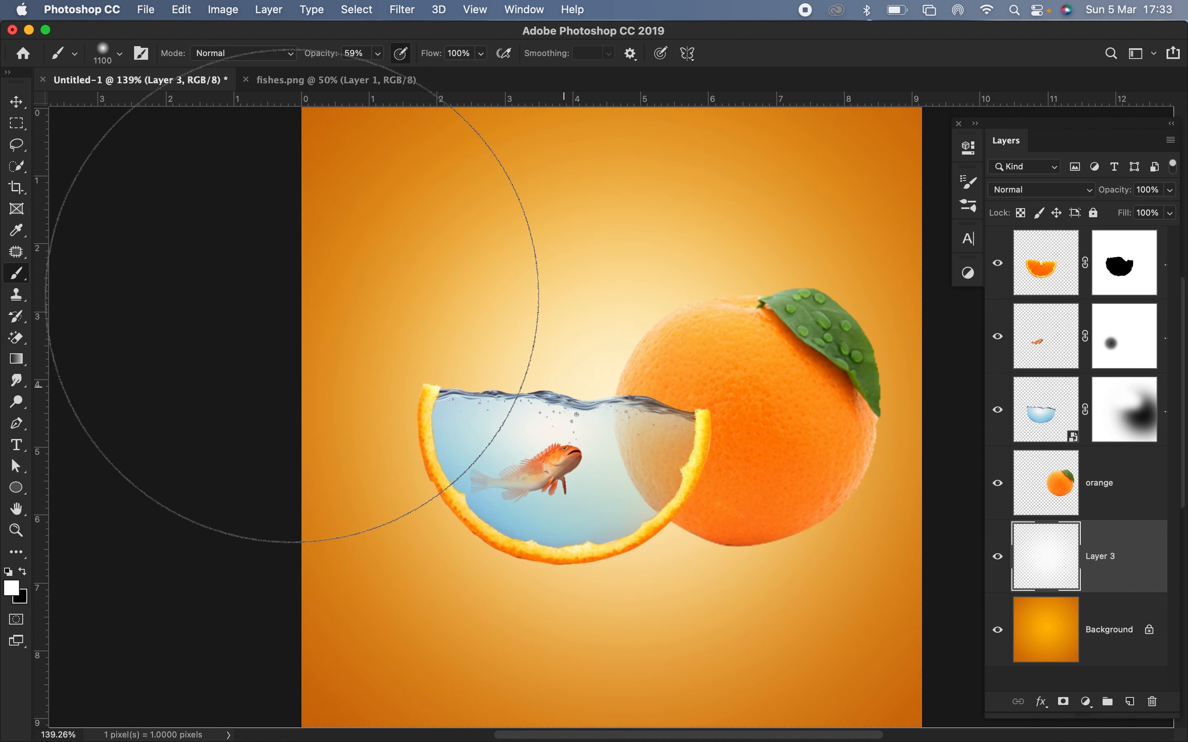
left_click(16, 102)
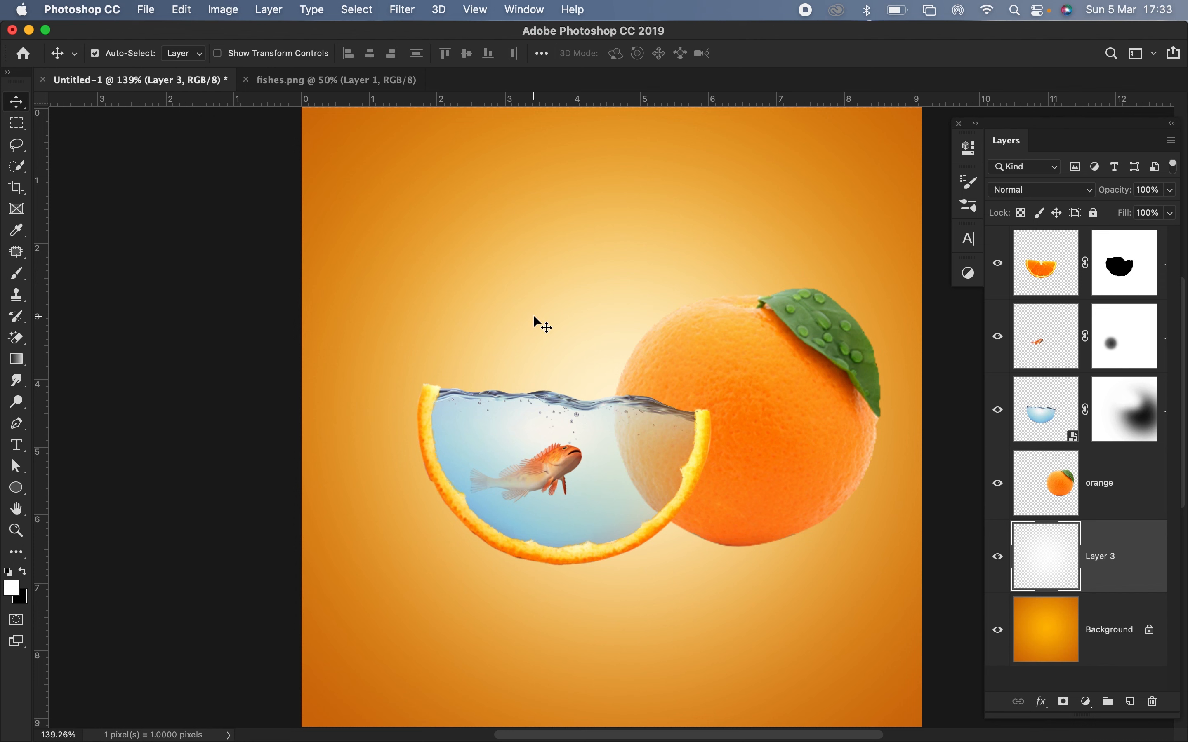